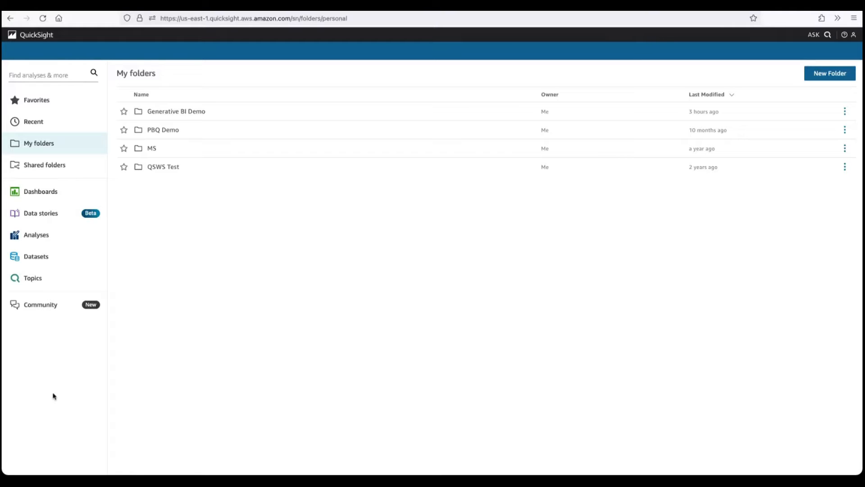
- Create a new dataset by uploading Gen BI Dataset.csv from Downloads and open it for editing settings and preparing data
{"action": "left_click", "coordinate": [36, 256]}
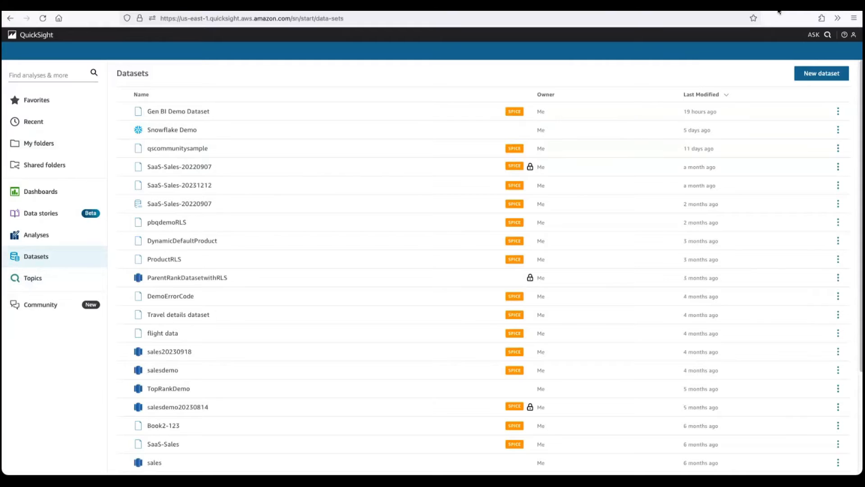
{"action": "left_click", "coordinate": [805, 74]}
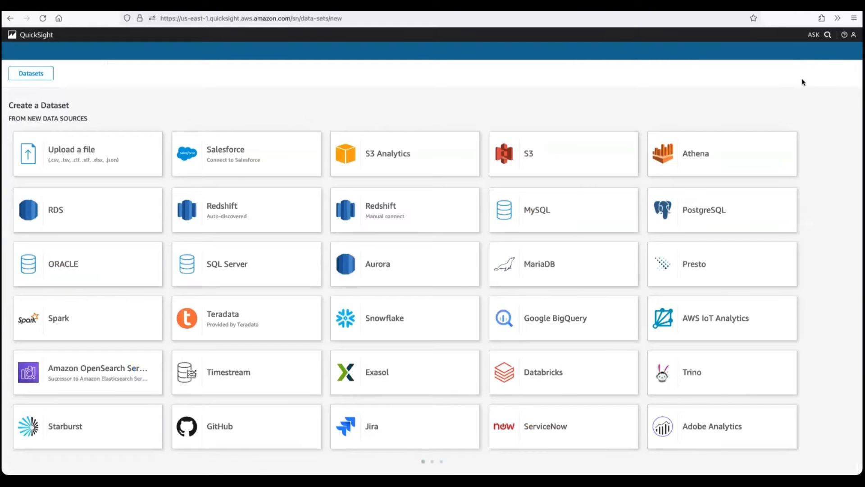
{"action": "left_click", "coordinate": [118, 149]}
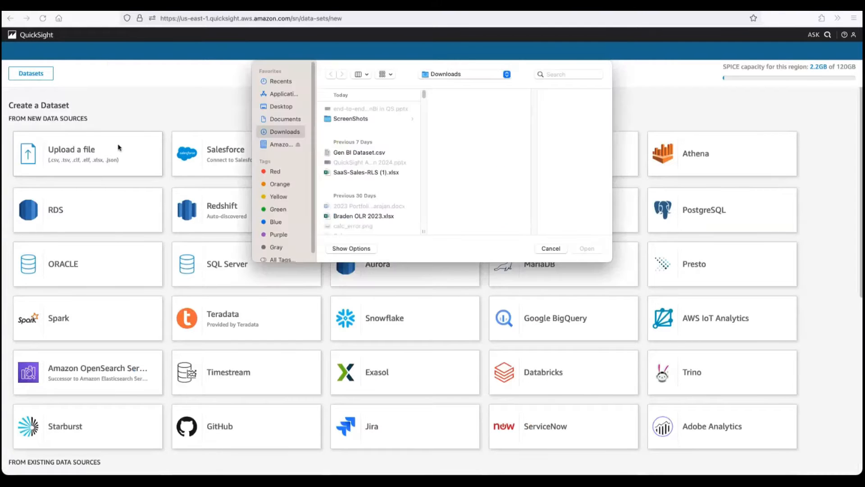
{"action": "left_click", "coordinate": [355, 155]}
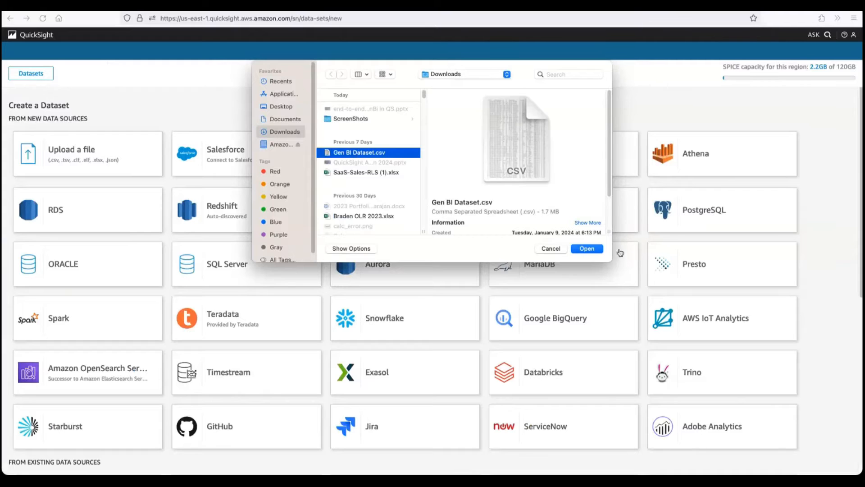
{"action": "left_click", "coordinate": [596, 248]}
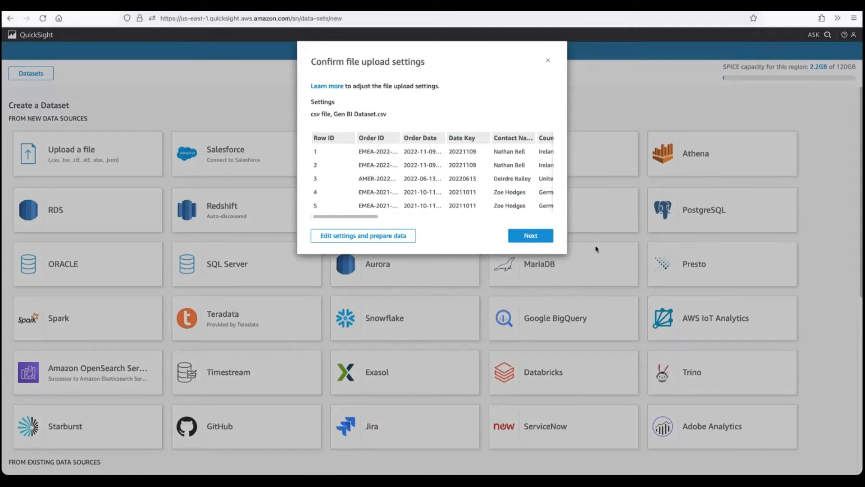
{"action": "left_click", "coordinate": [383, 238]}
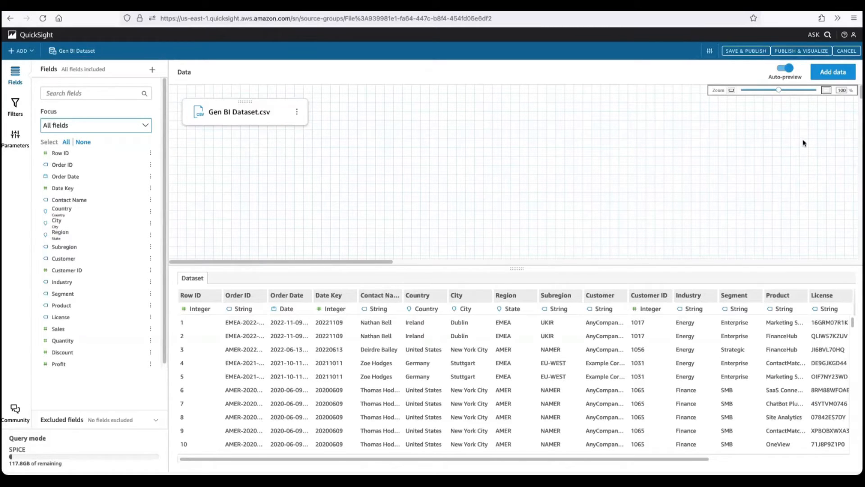
- Examine the source types offered for adding more data to the dataset, without adding any
{"action": "left_click", "coordinate": [827, 75]}
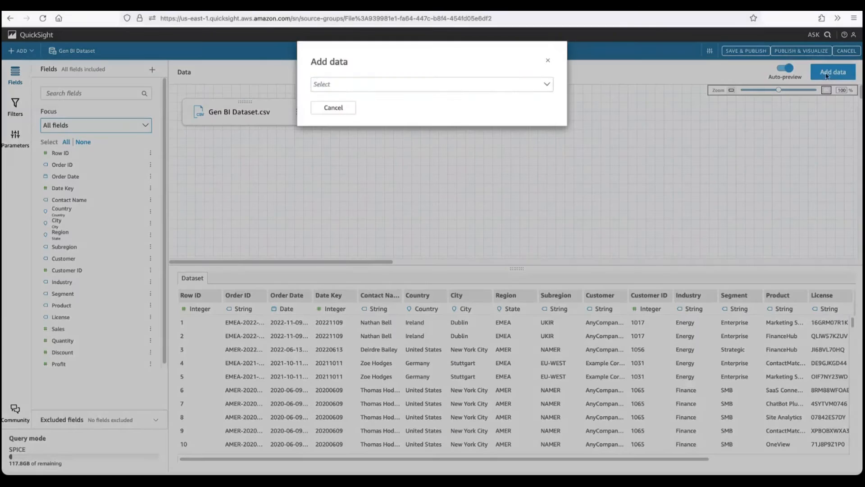
{"action": "left_click", "coordinate": [507, 85]}
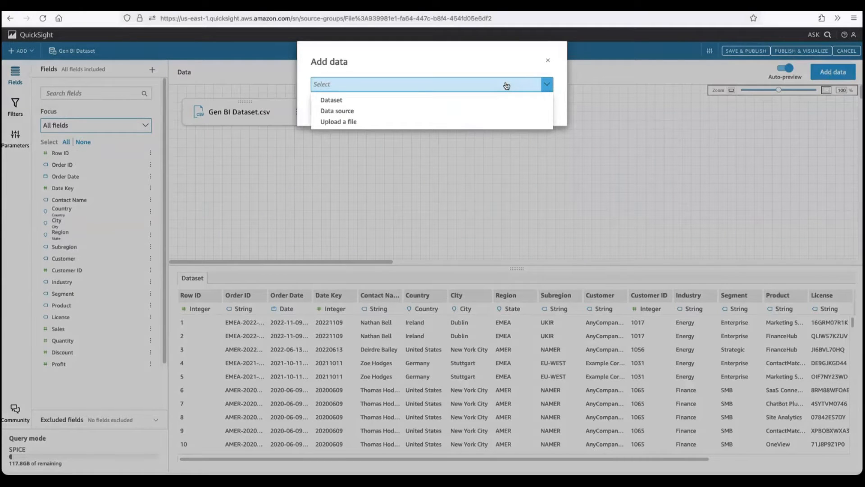
{"action": "left_click", "coordinate": [549, 62]}
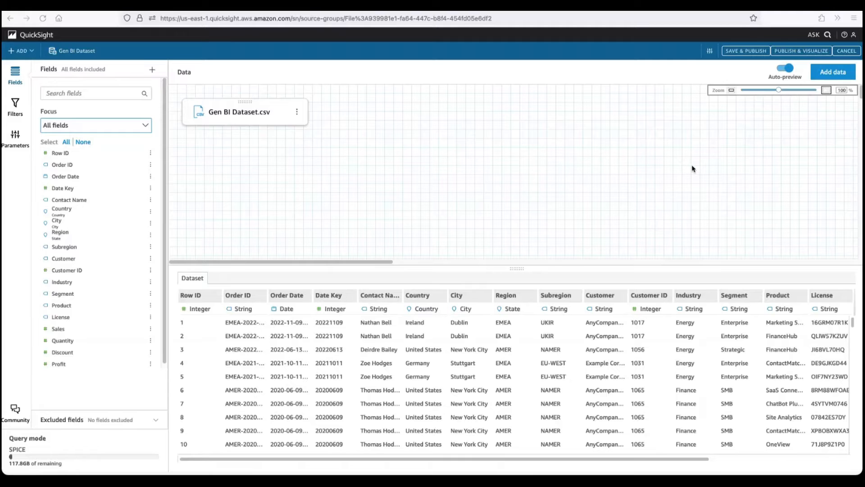
- Publish and visualize the dataset, creating an interactive sheet with the Tiled layout optimized for 1600px
{"action": "left_click", "coordinate": [807, 52]}
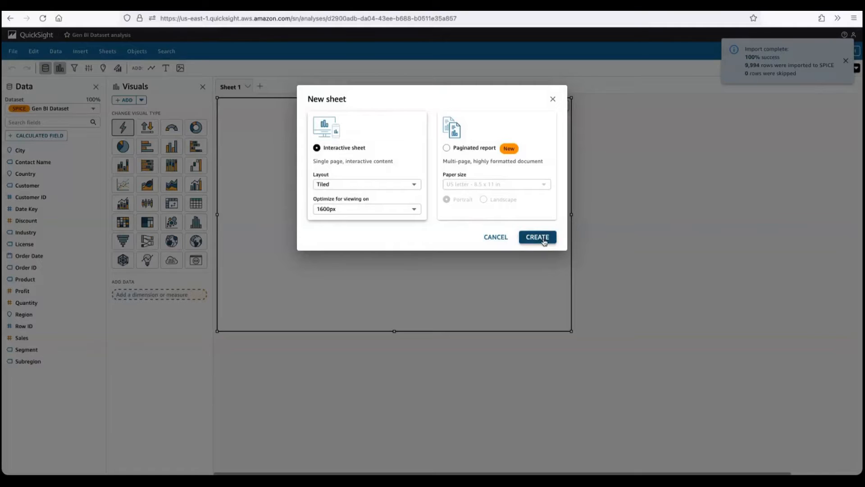
{"action": "left_click", "coordinate": [543, 241]}
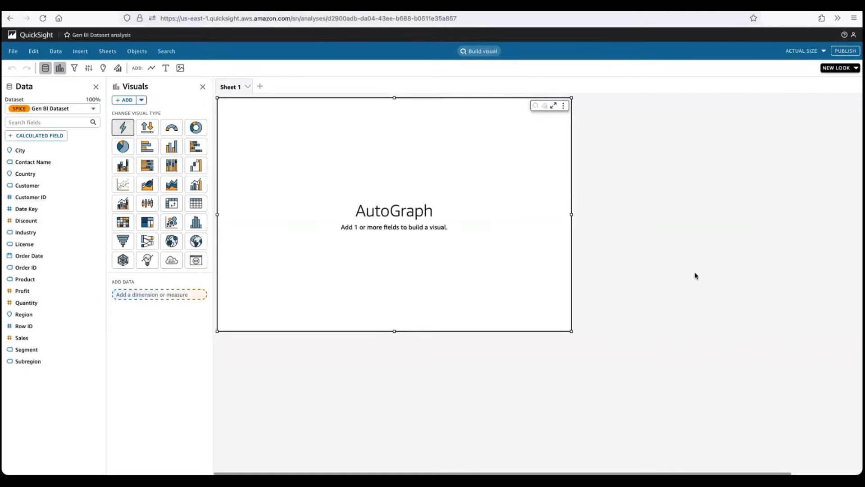
- Create a new topic named "Gen Bi Demo2" for the analysis and link it
{"action": "left_click", "coordinate": [482, 54]}
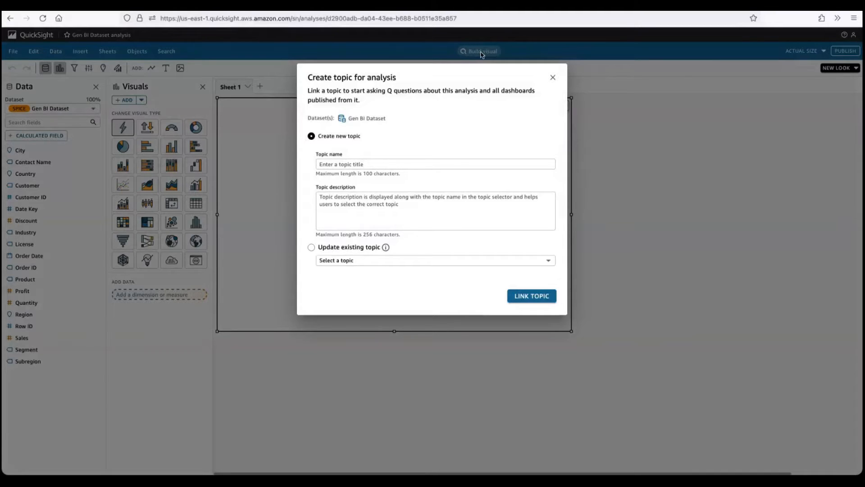
{"action": "left_click", "coordinate": [365, 164]}
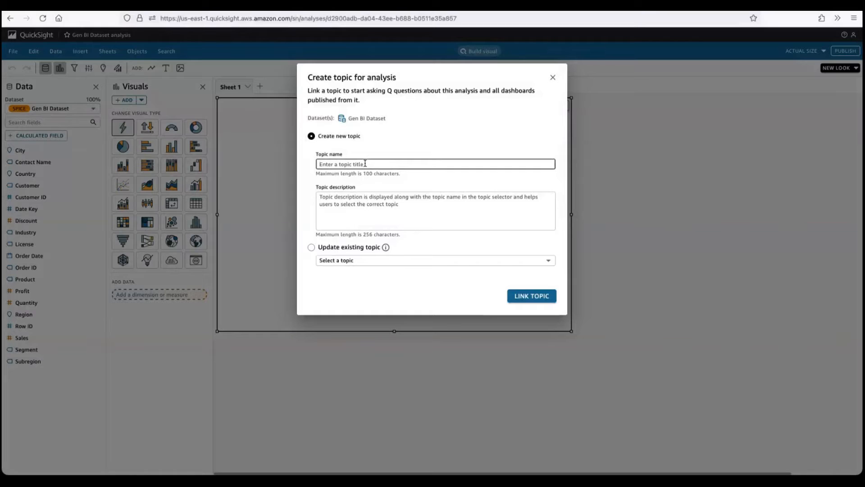
{"action": "type", "text": "Gen Bi Demo2"}
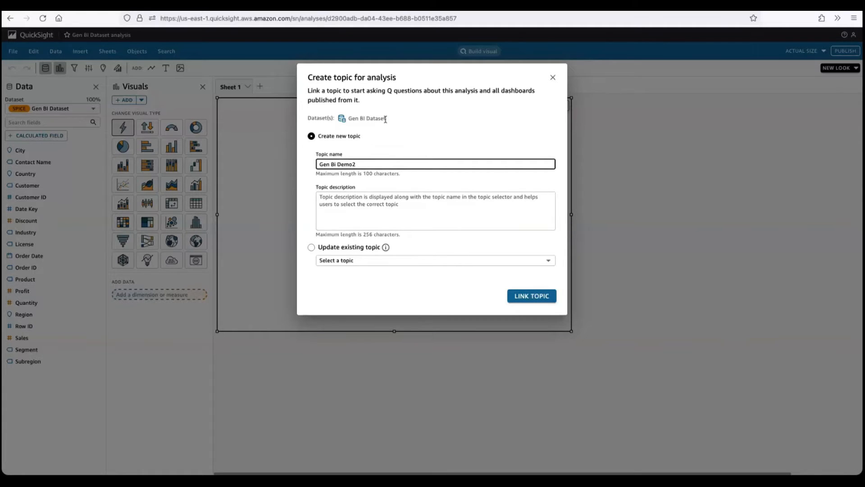
{"action": "left_click", "coordinate": [535, 298]}
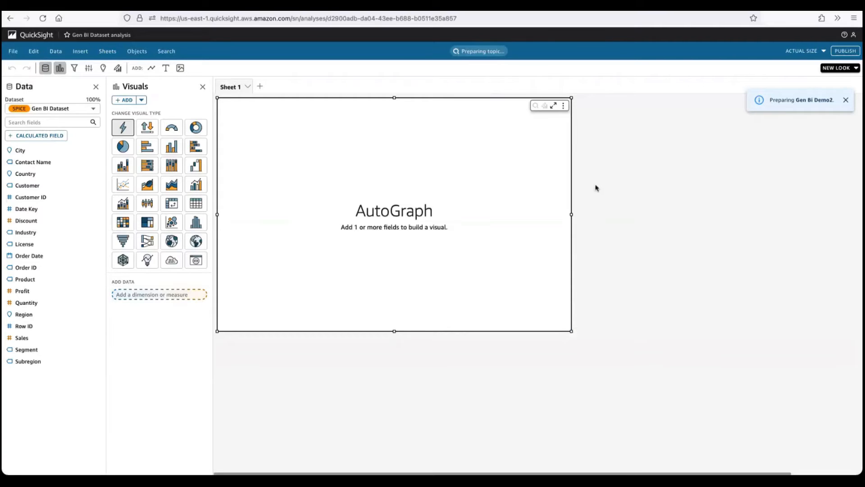
- Open the Gen BI Demo Dataset analysis from the Generative BI Demo folder in My folders
{"action": "left_click", "coordinate": [36, 37]}
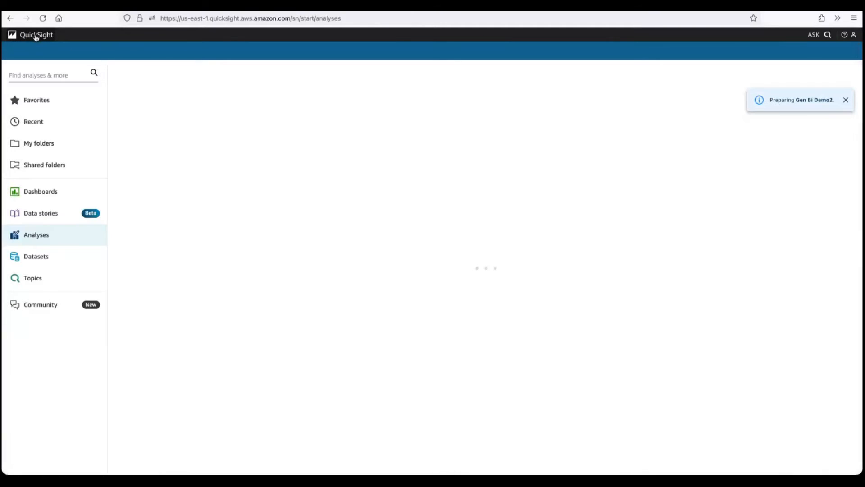
{"action": "left_click", "coordinate": [52, 139]}
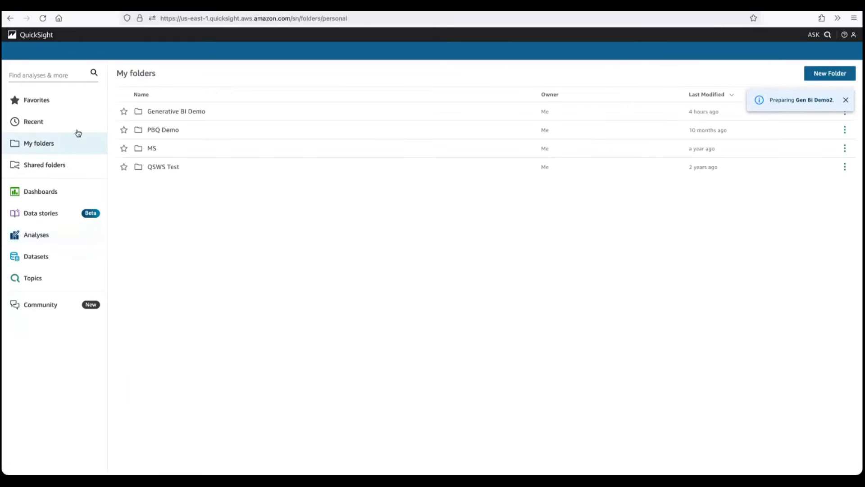
{"action": "left_click", "coordinate": [191, 112]}
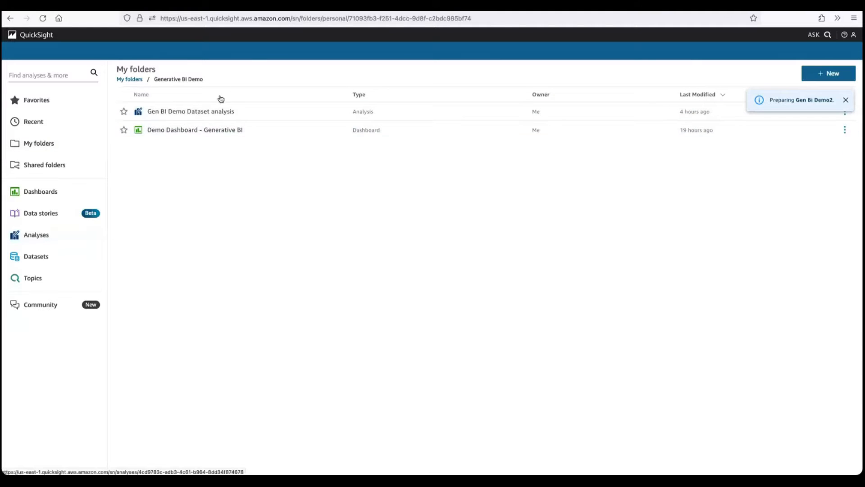
{"action": "left_click", "coordinate": [206, 112]}
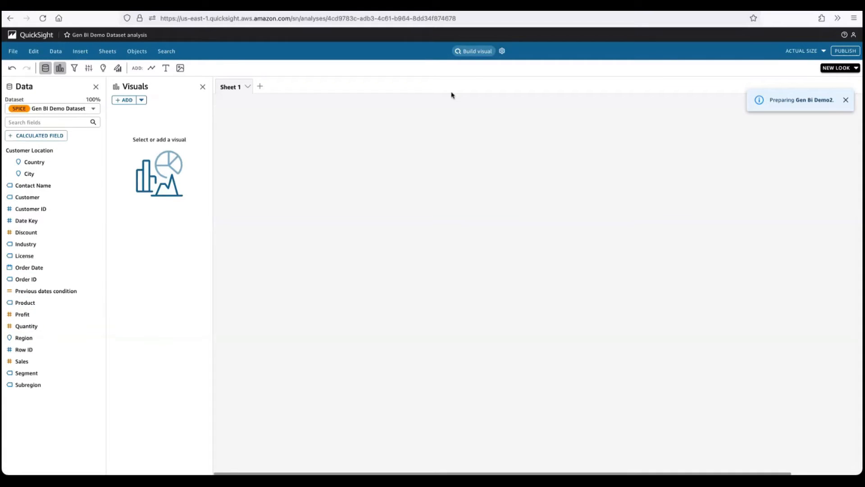
{"action": "left_click", "coordinate": [474, 53]}
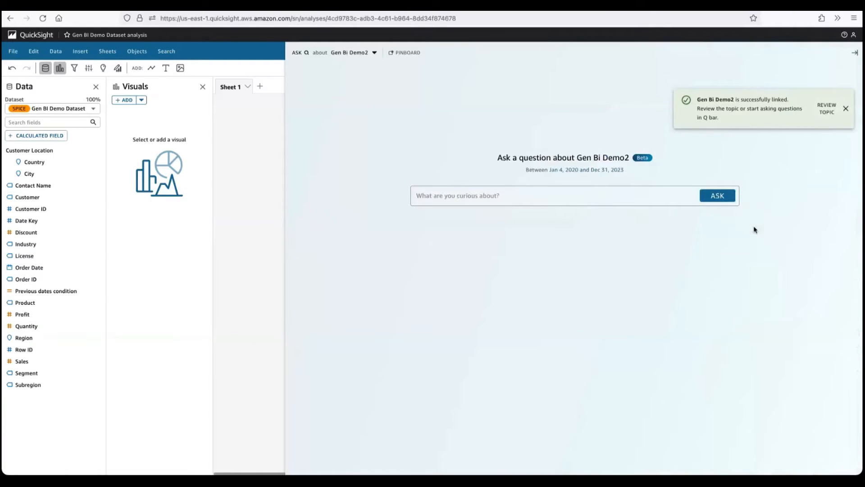
{"action": "left_click", "coordinate": [847, 109]}
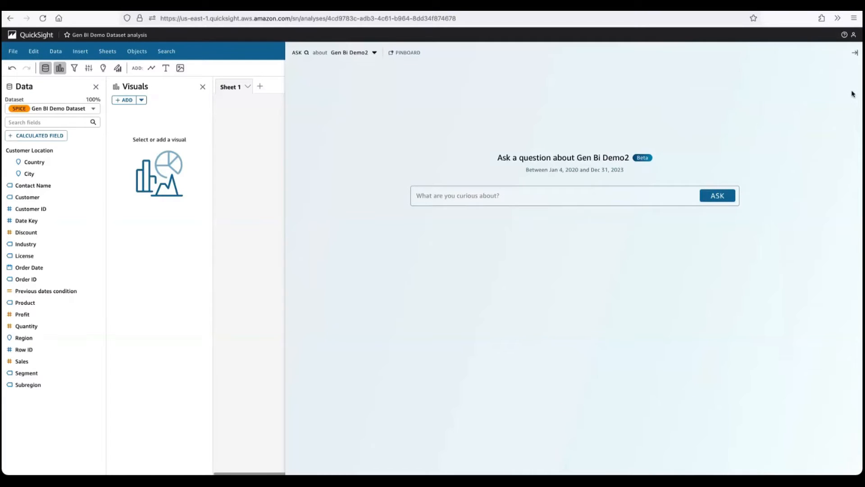
{"action": "left_click", "coordinate": [854, 53]}
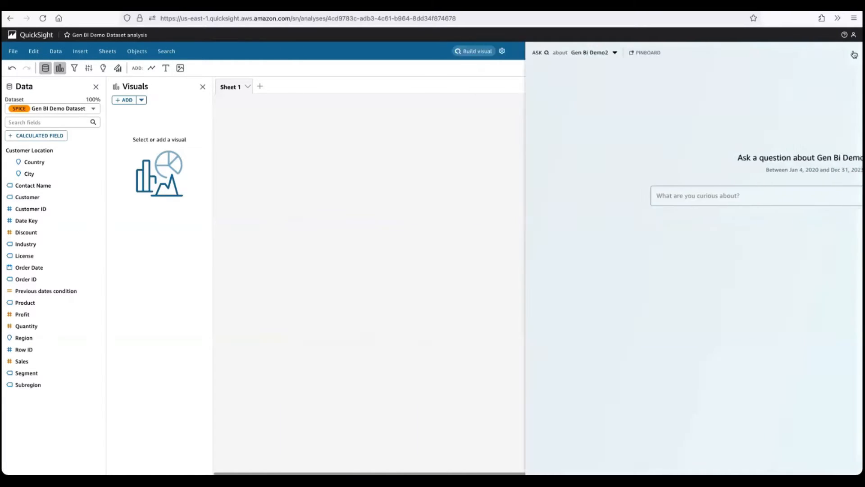
- Build a visual from the prompt "sales by city and product as a map" and add it to the analysis
{"action": "left_click", "coordinate": [474, 51]}
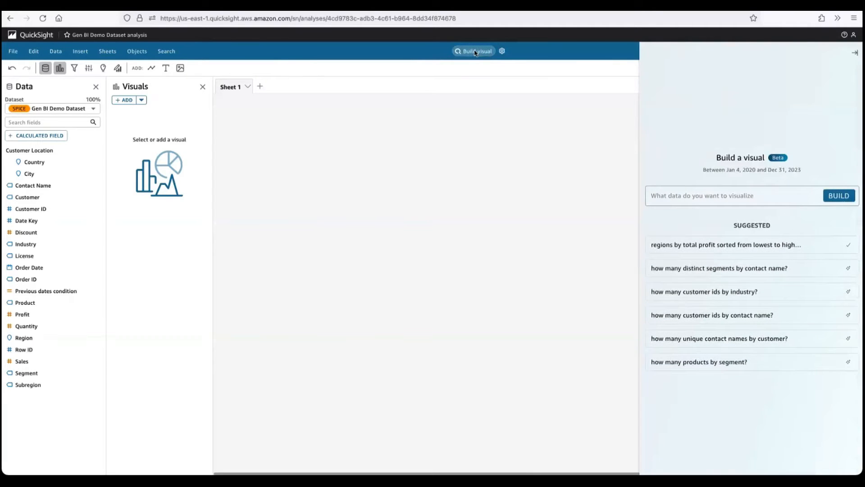
{"action": "left_click", "coordinate": [673, 193]}
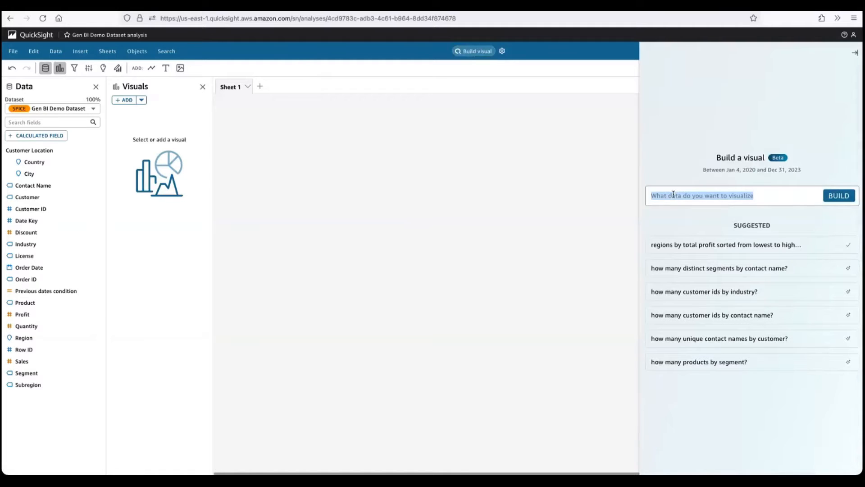
{"action": "type", "text": "sales"}
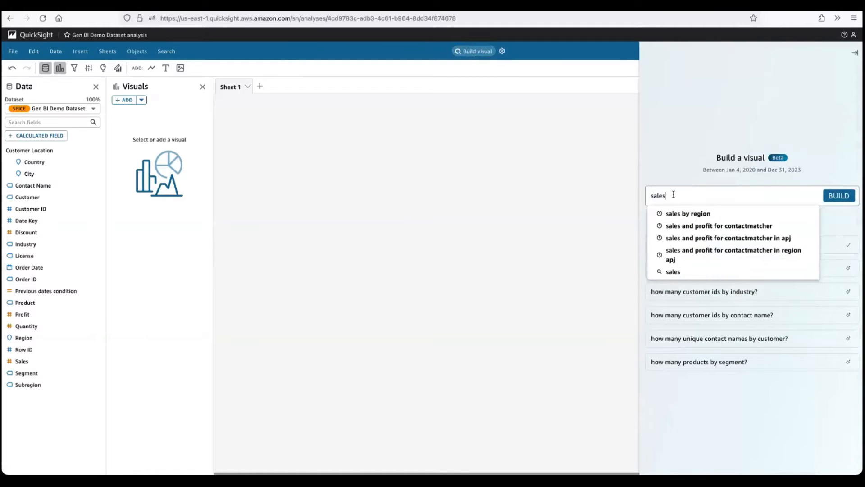
{"action": "type", "text": " by"}
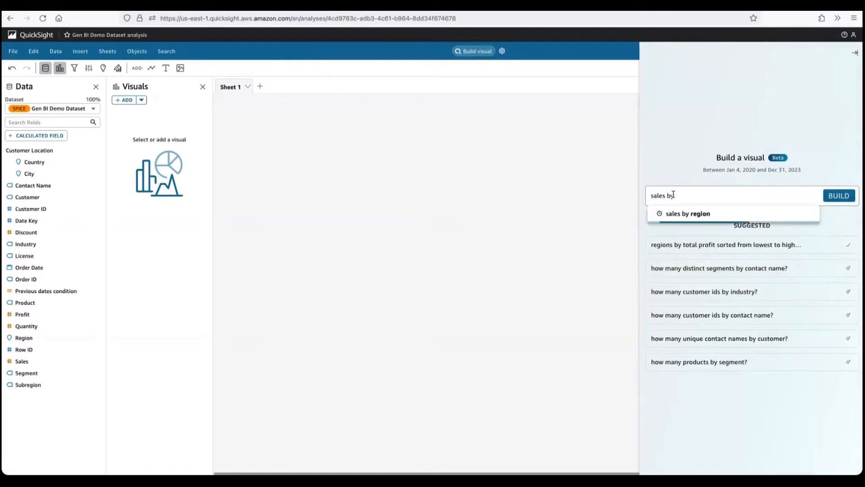
{"action": "type", "text": " city"}
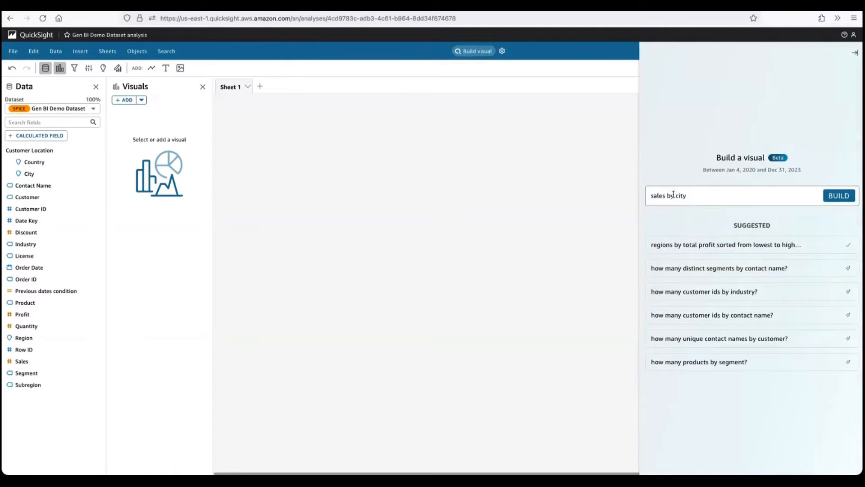
{"action": "type", "text": " and product"}
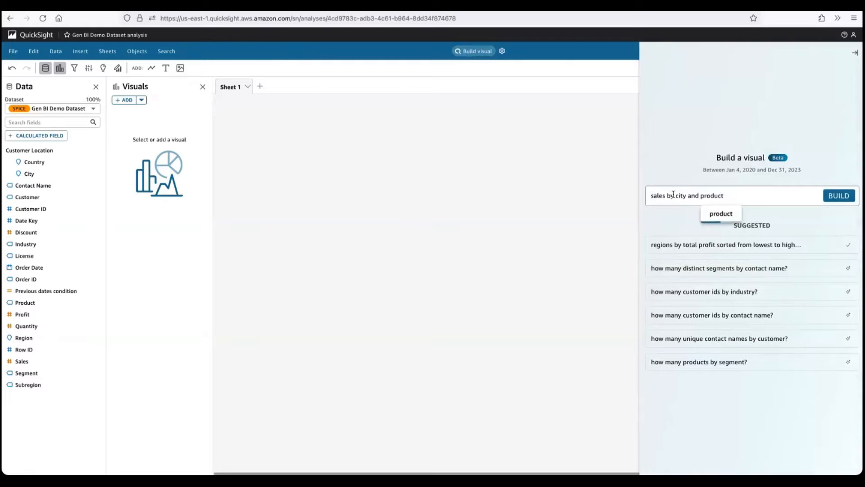
{"action": "type", "text": " as a map"}
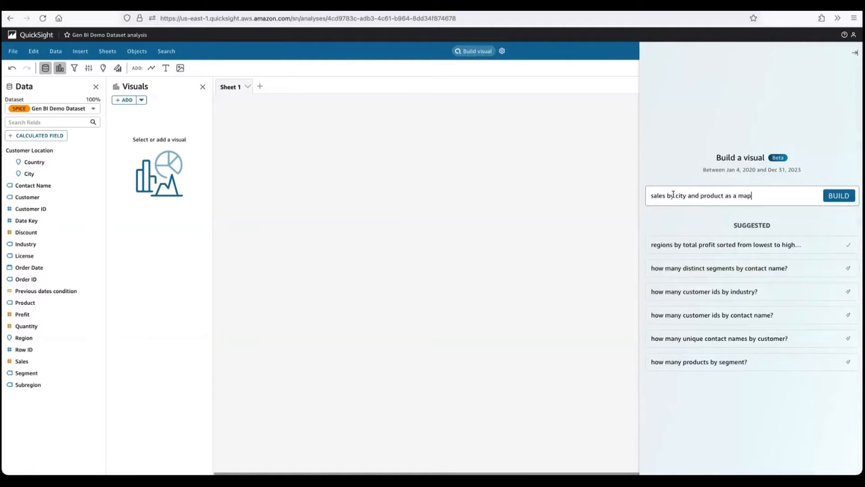
{"action": "key", "text": "Return"}
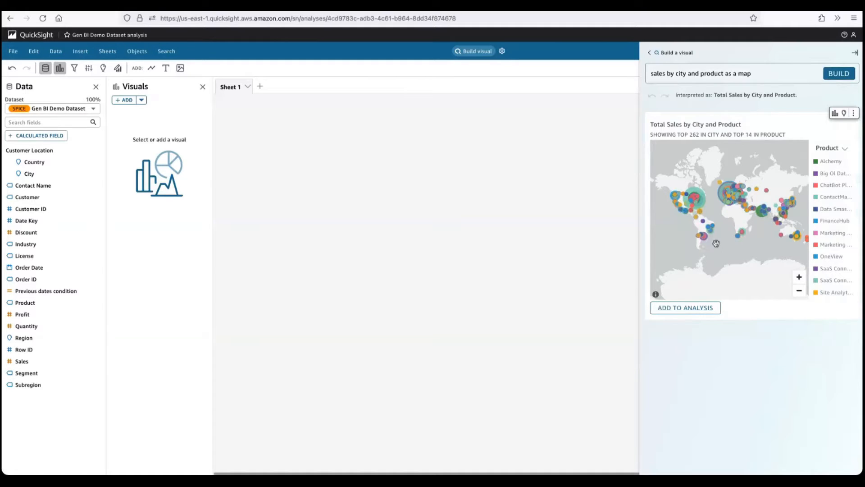
{"action": "left_click", "coordinate": [684, 309]}
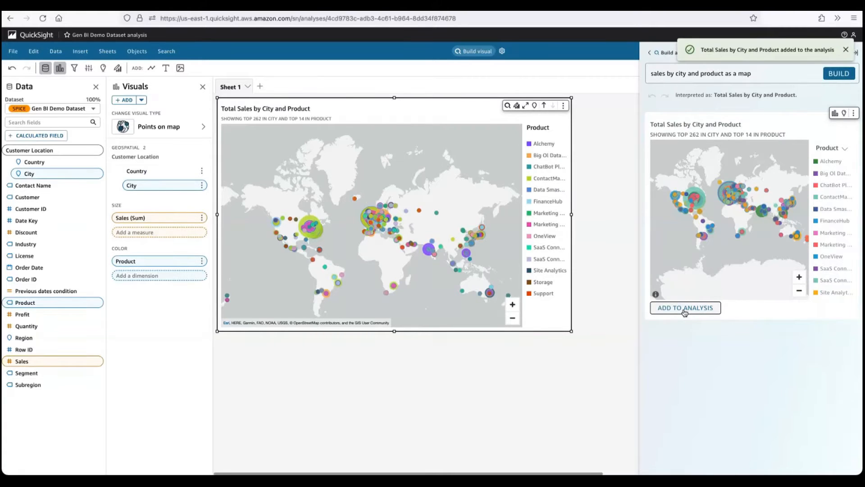
- Replace the visual prompt with "forecast profit by month" and build the forecast visual
{"action": "left_click", "coordinate": [754, 74]}
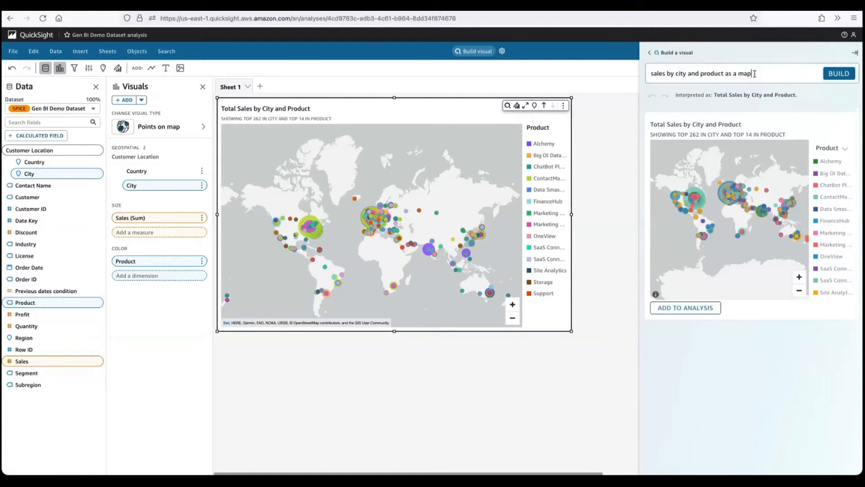
{"action": "triple_click", "coordinate": [754, 73]}
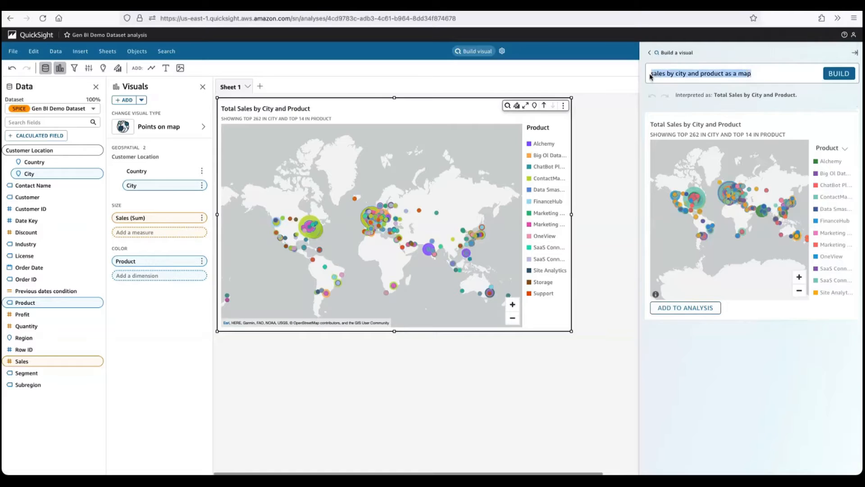
{"action": "type", "text": "forecast"}
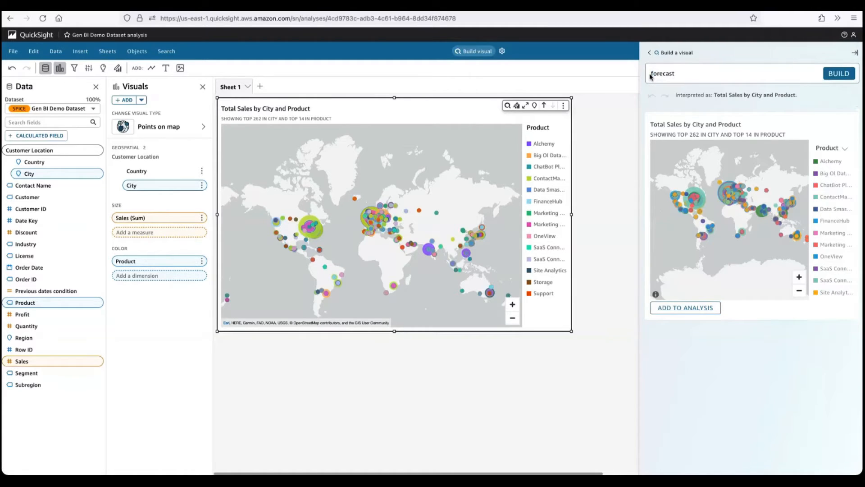
{"action": "type", "text": " profit by month"}
{"action": "key", "text": "Return"}
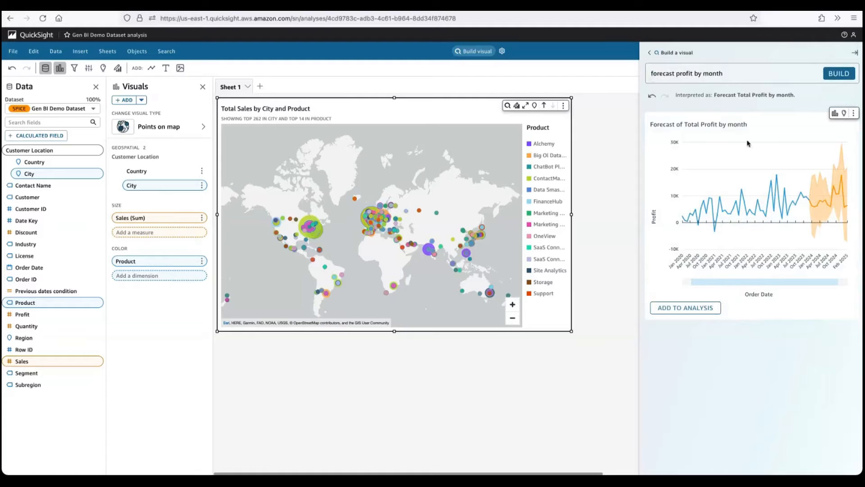
- Add the monthly profit forecast visual to the analysis and close the visual builder, leaving no visual selected
{"action": "left_click", "coordinate": [685, 309]}
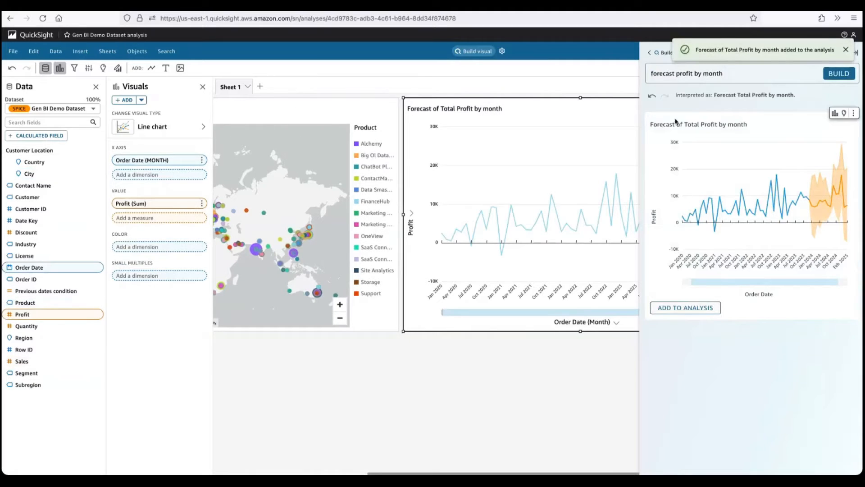
{"action": "left_click", "coordinate": [856, 56]}
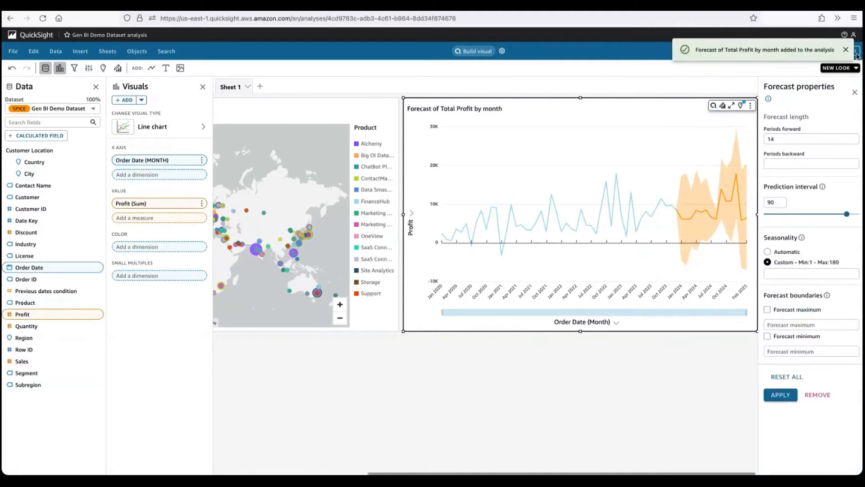
{"action": "left_click", "coordinate": [639, 384]}
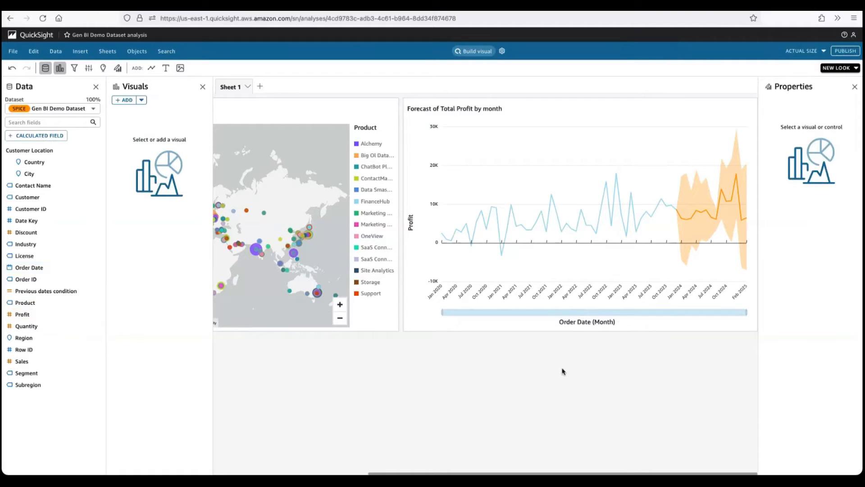
{"action": "left_click", "coordinate": [81, 52]}
{"action": "left_click", "coordinate": [124, 115]}
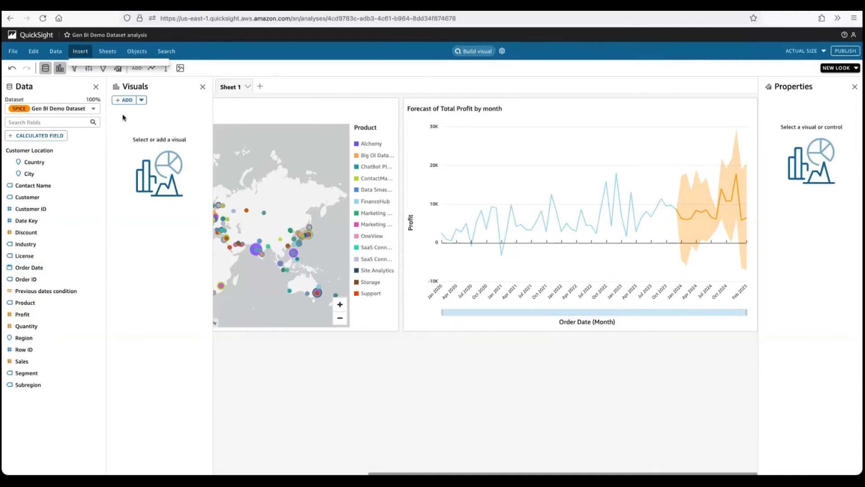
{"action": "type", "text": "Pr"}
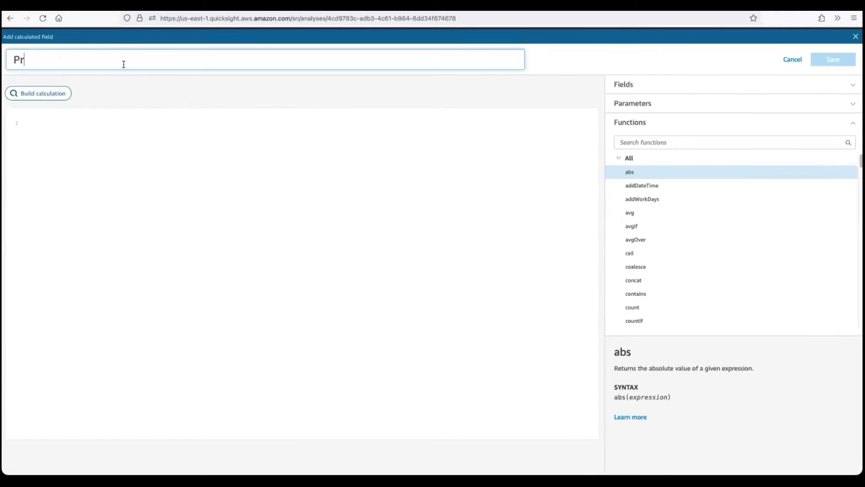
{"action": "type", "text": "ofit Ratio"}
{"action": "left_click", "coordinate": [41, 96]}
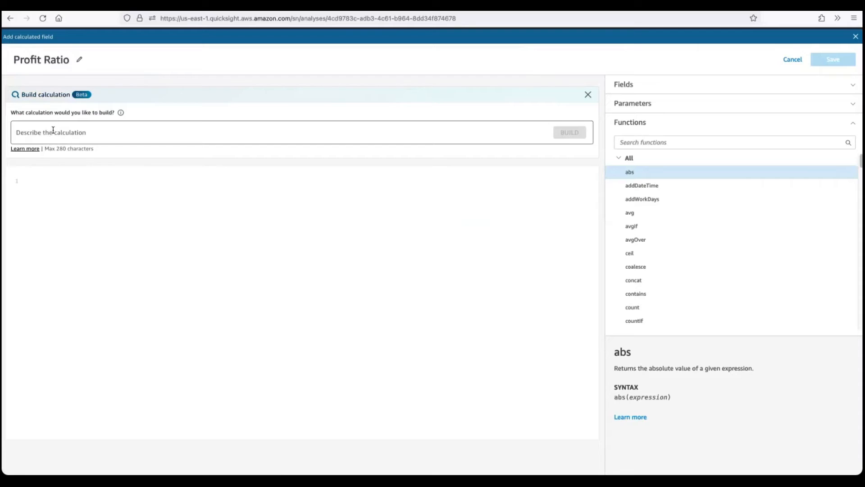
{"action": "left_click", "coordinate": [53, 130]}
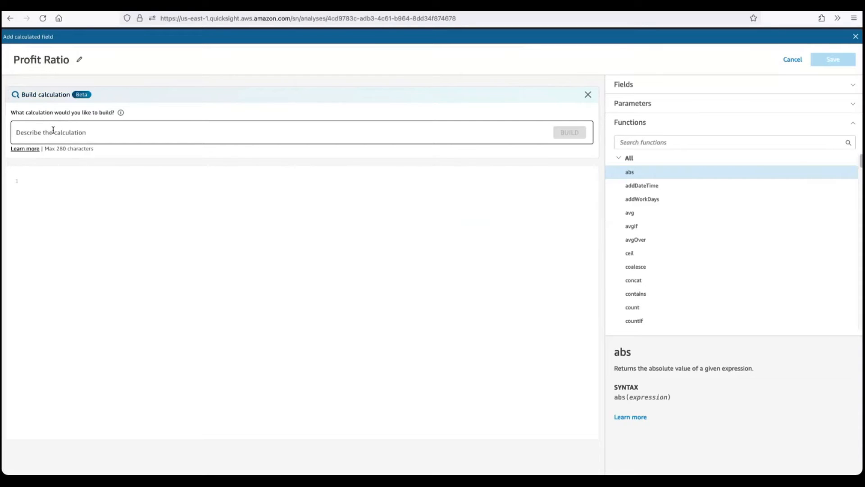
{"action": "left_click", "coordinate": [34, 182]}
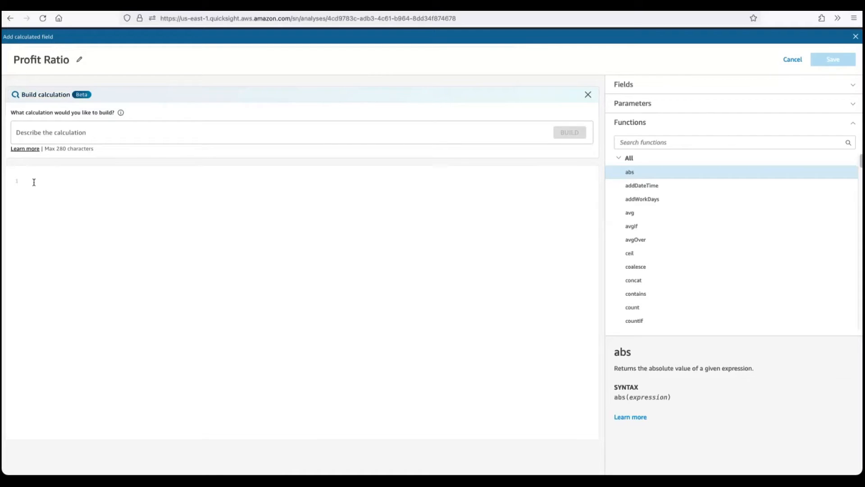
{"action": "left_click", "coordinate": [48, 134]}
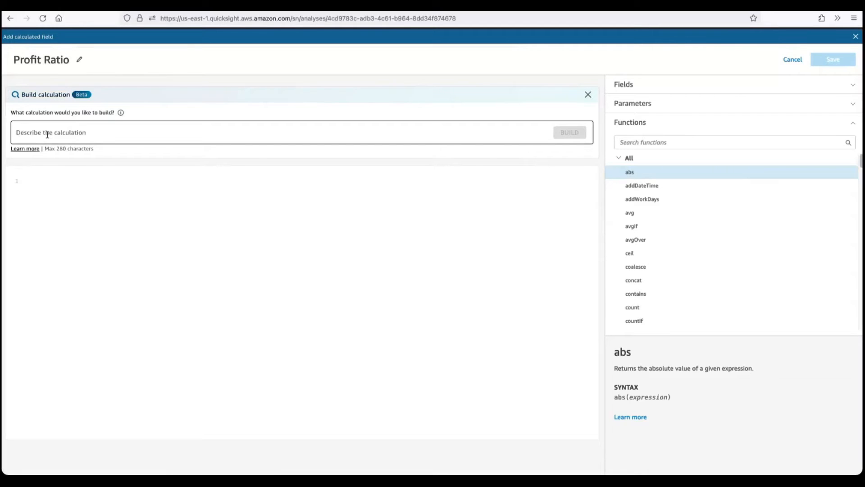
{"action": "type", "text": "pro"}
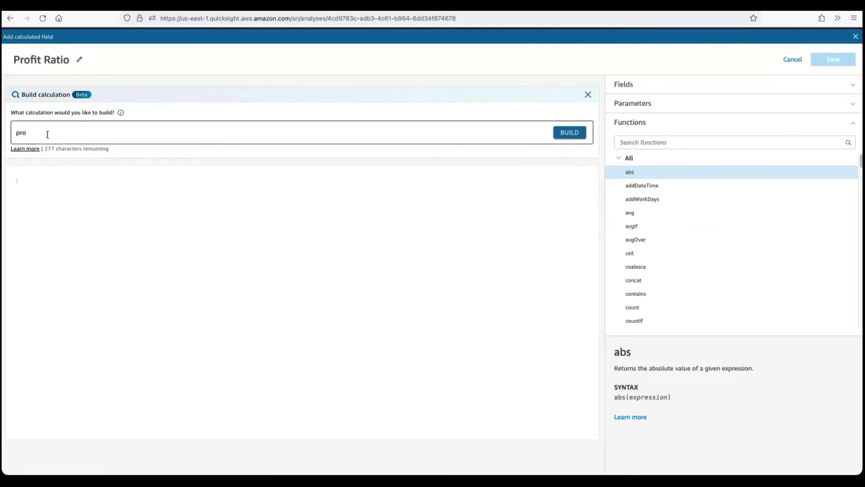
{"action": "type", "text": "fit ratio"}
{"action": "key", "text": "Return"}
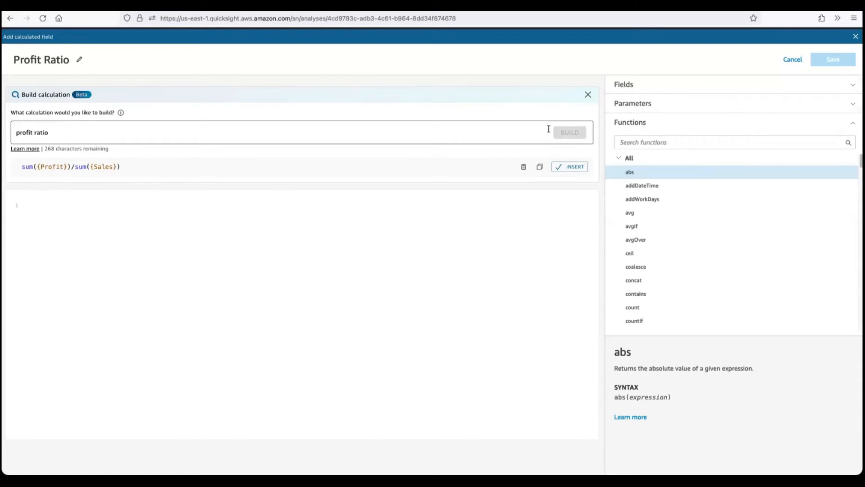
{"action": "left_click", "coordinate": [792, 60]}
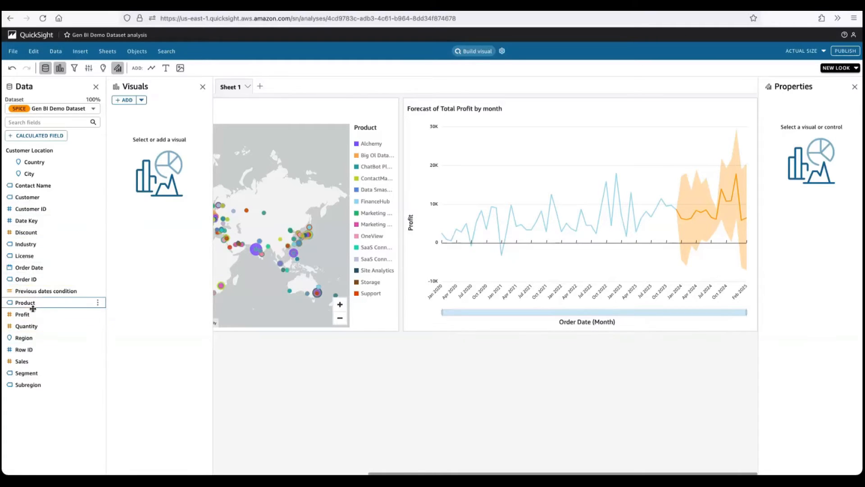
- Search the dataset's field list for "profit" and clear the search
{"action": "left_click", "coordinate": [43, 123]}
{"action": "type", "text": "p"}
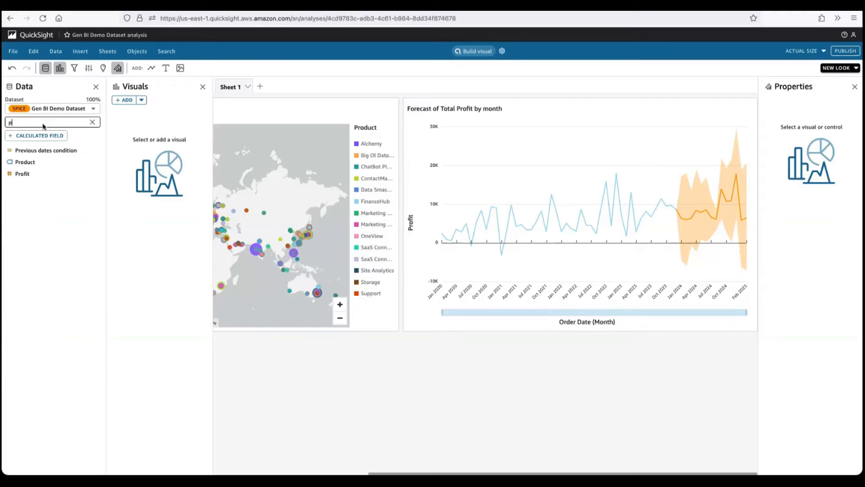
{"action": "type", "text": "rofi"}
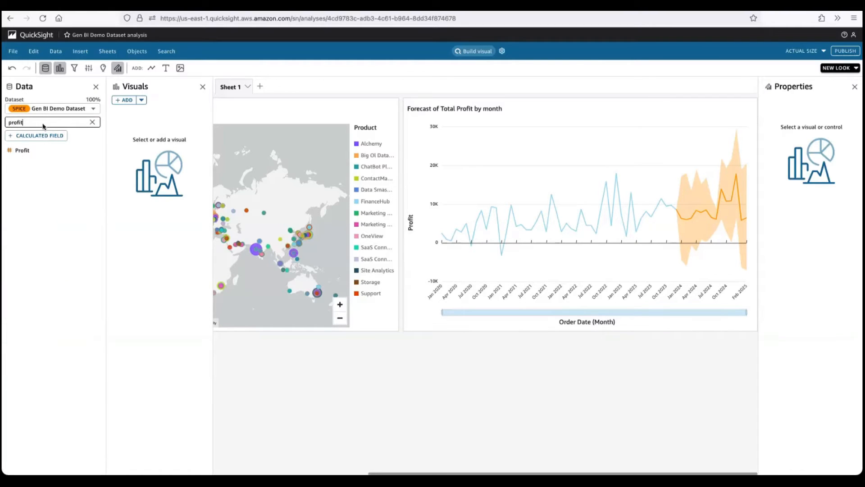
{"action": "type", "text": "t"}
{"action": "key", "text": "BackSpace"}
{"action": "key", "text": "BackSpace"}
{"action": "key", "text": "BackSpace"}
{"action": "key", "text": "BackSpace"}
{"action": "key", "text": "BackSpace"}
{"action": "key", "text": "BackSpace"}
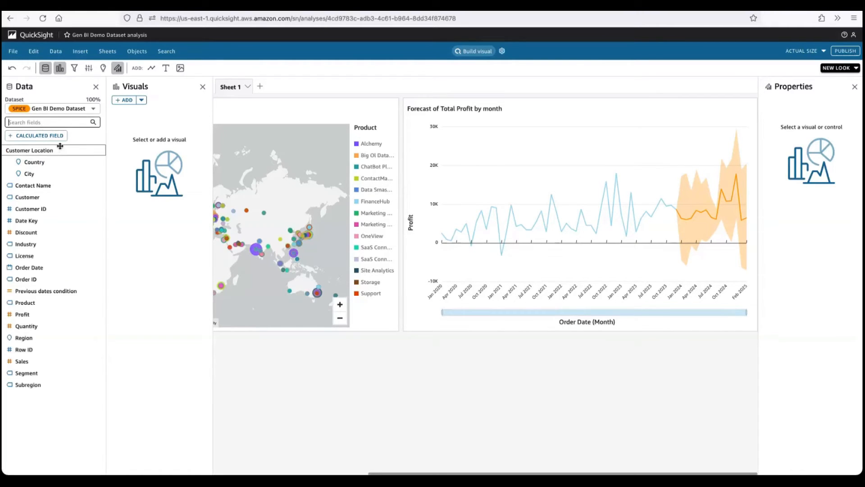
- Start a calculated field named "Profit Ratio" and generate its formula from the description "profit ratio"
{"action": "left_click", "coordinate": [57, 135]}
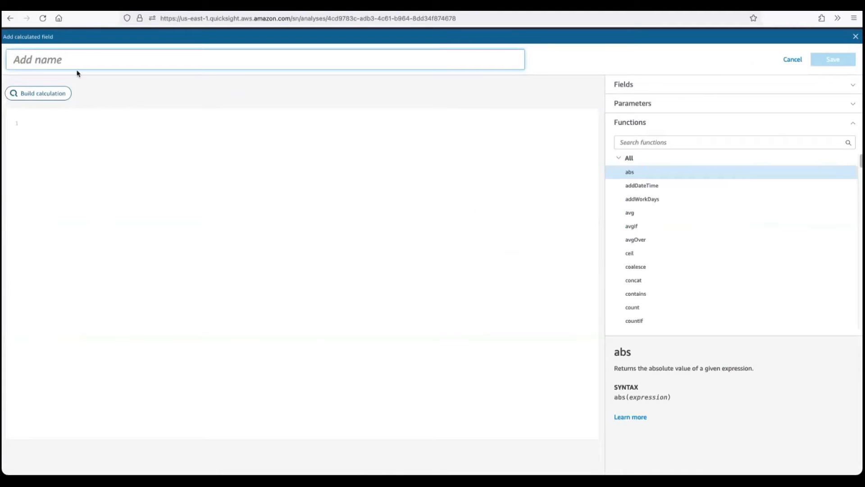
{"action": "type", "text": "Profit Ratio"}
{"action": "left_click", "coordinate": [48, 94]}
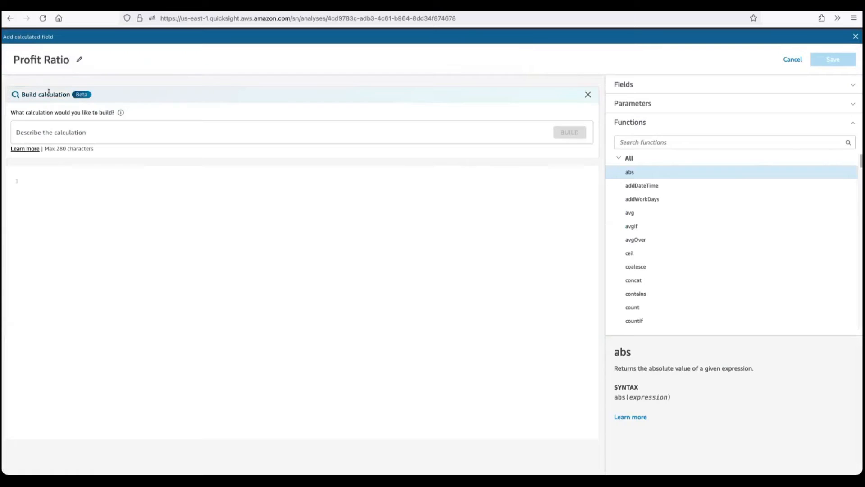
{"action": "left_click", "coordinate": [47, 129]}
{"action": "type", "text": "profit"}
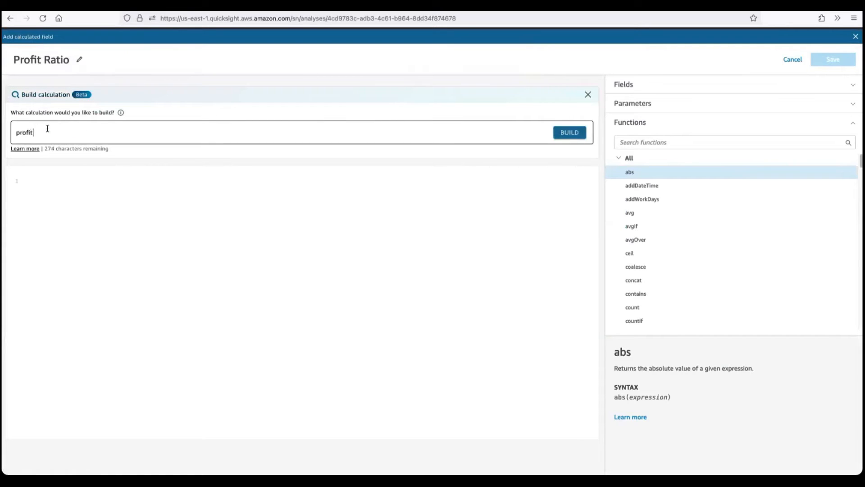
{"action": "type", "text": " ratio"}
{"action": "left_click", "coordinate": [569, 133]}
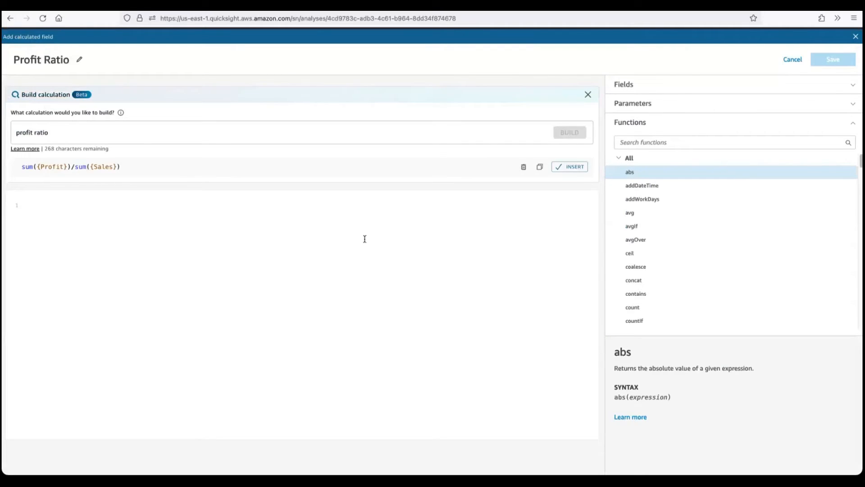
- Insert the generated sum({Profit})/sum({Sales}) expression into the Profit Ratio field and save it
{"action": "left_click", "coordinate": [570, 166]}
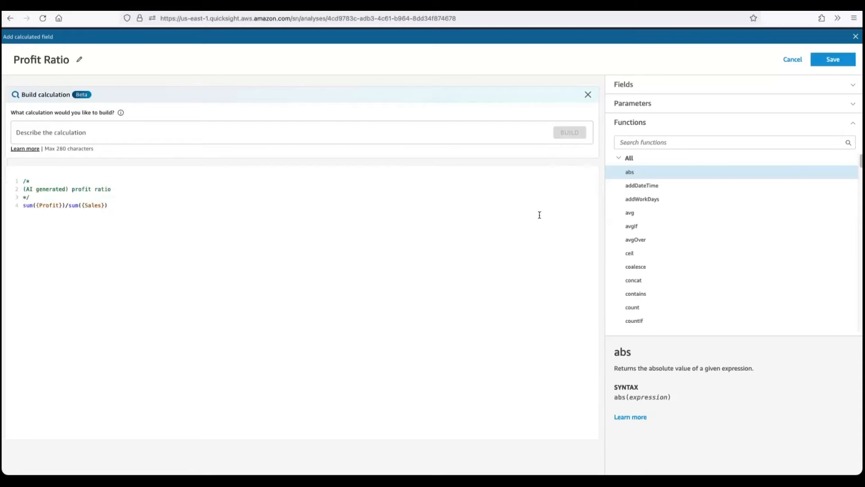
{"action": "left_click_drag", "start_coordinate": [151, 209], "coordinate": [11, 182]}
{"action": "left_click", "coordinate": [832, 60]}
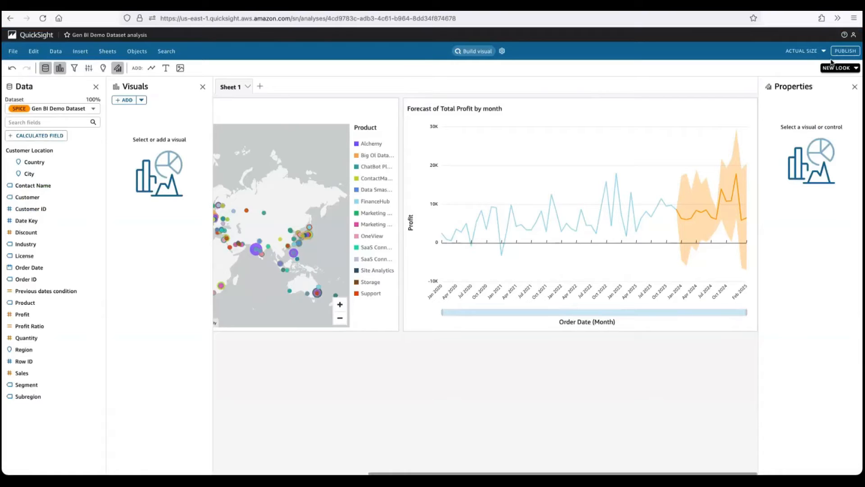
- Replace the visual prompt with "profit ratio and sales by product as a scatter" and build the visual
{"action": "left_click", "coordinate": [476, 54]}
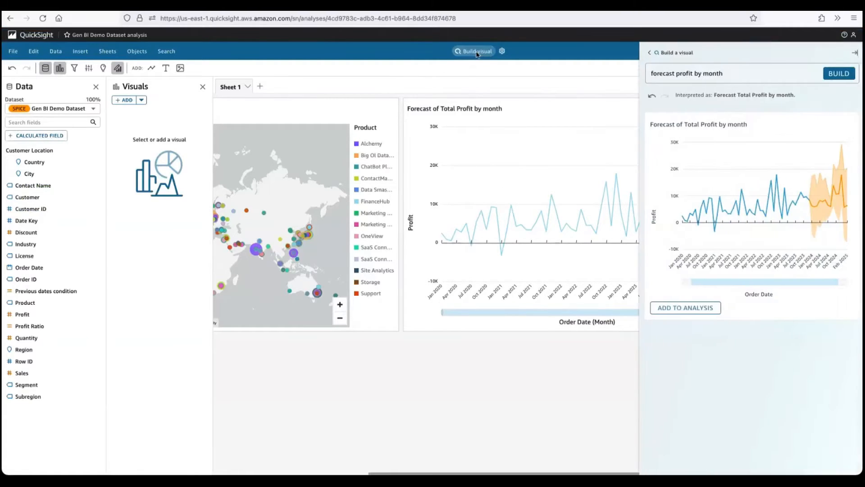
{"action": "left_click", "coordinate": [728, 73]}
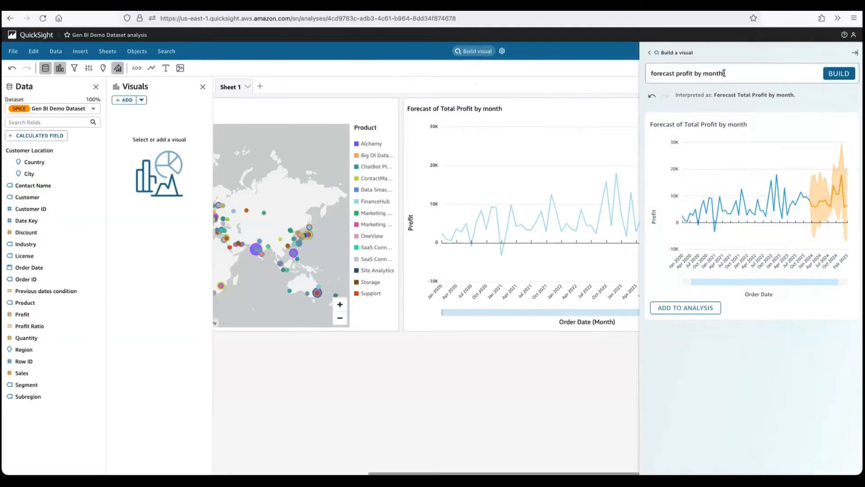
{"action": "left_click_drag", "start_coordinate": [724, 73], "coordinate": [640, 70]}
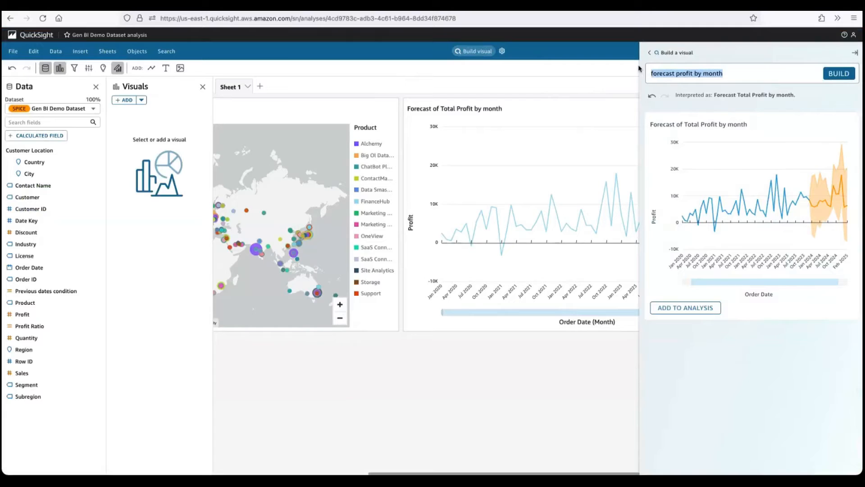
{"action": "type", "text": "profi"}
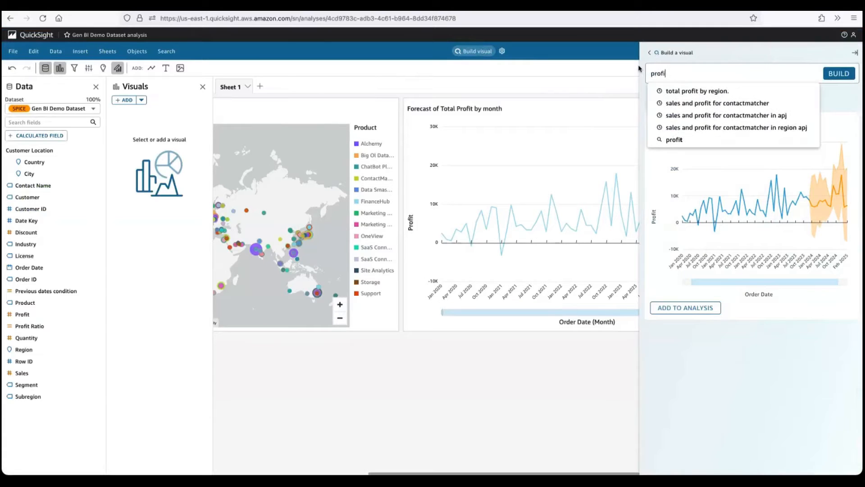
{"action": "type", "text": "t ratio an"}
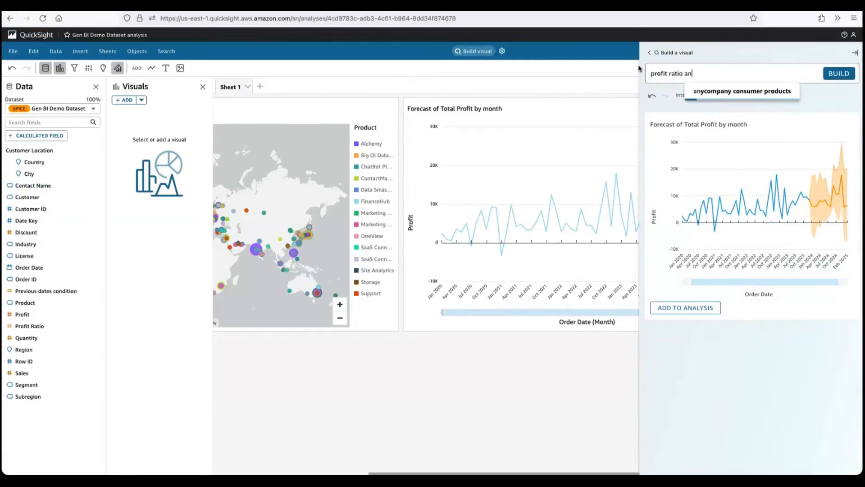
{"action": "type", "text": "d sales"}
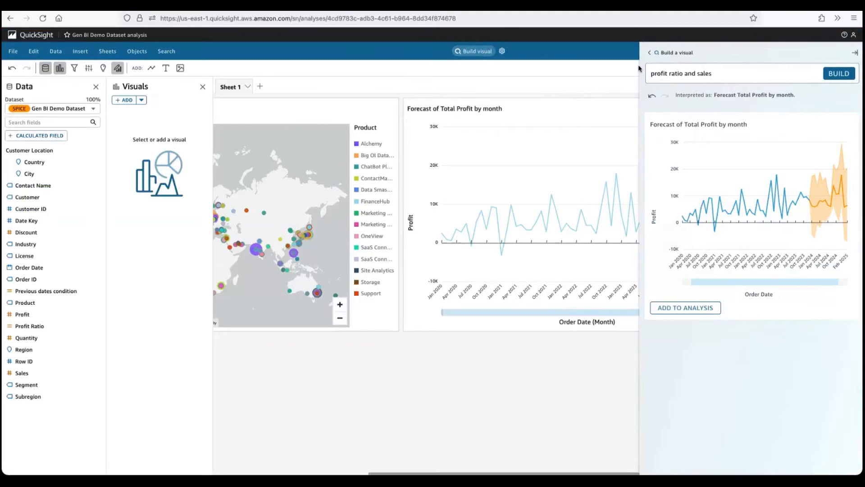
{"action": "type", "text": " by produc"}
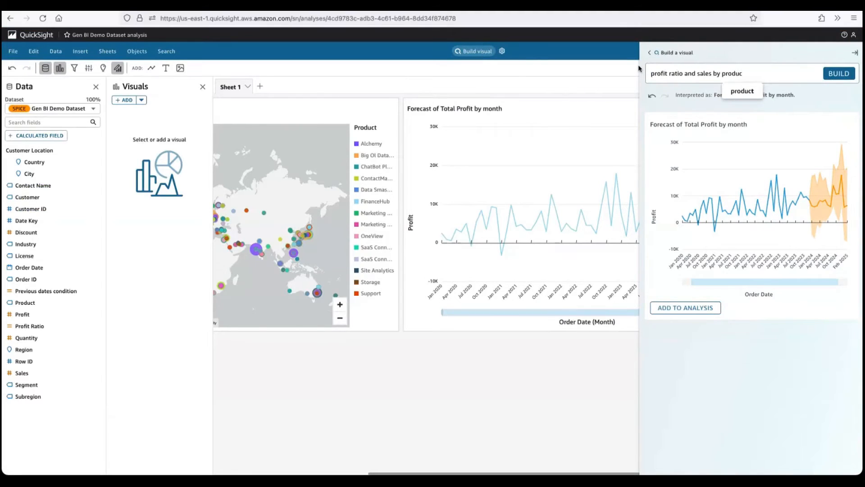
{"action": "type", "text": "t as a s"}
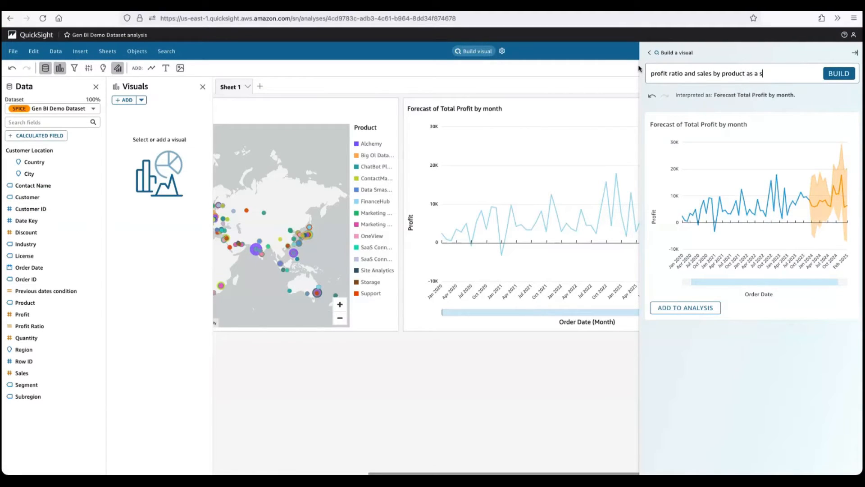
{"action": "type", "text": "catter"}
{"action": "key", "text": "Return"}
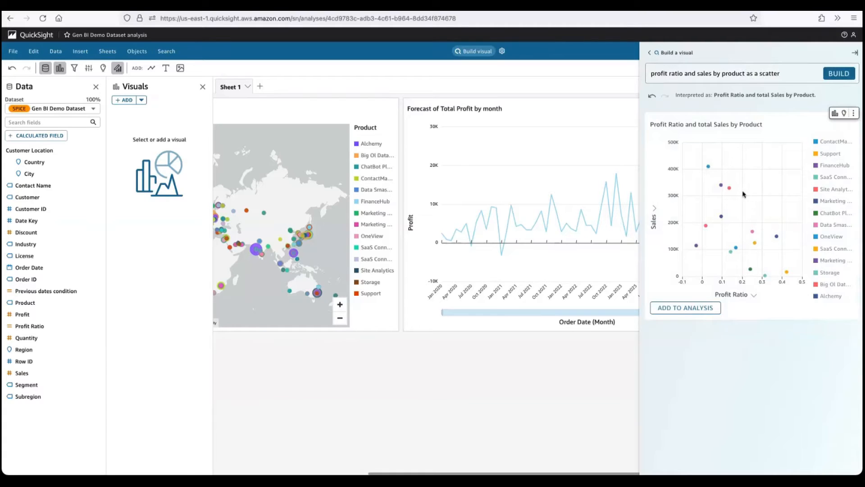
- Add the generated scatter plot of profit ratio and total sales by product to the analysis
{"action": "mouse_move", "coordinate": [787, 273]}
{"action": "mouse_move", "coordinate": [707, 168]}
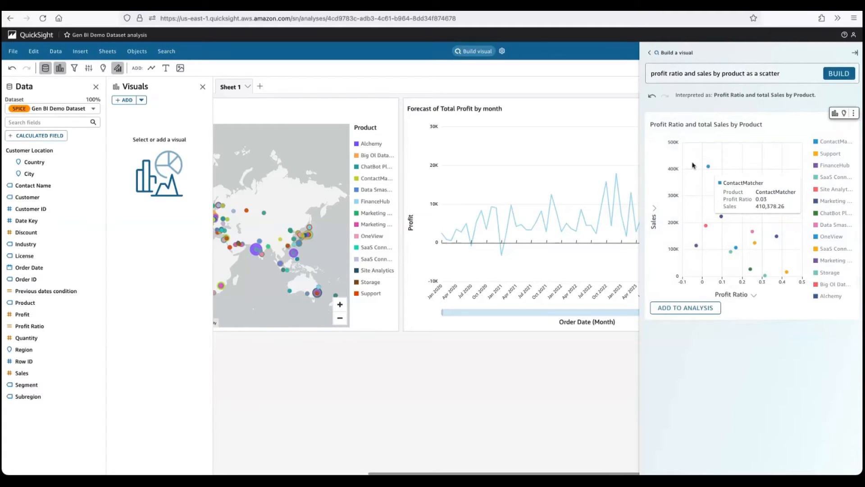
{"action": "left_click", "coordinate": [688, 308]}
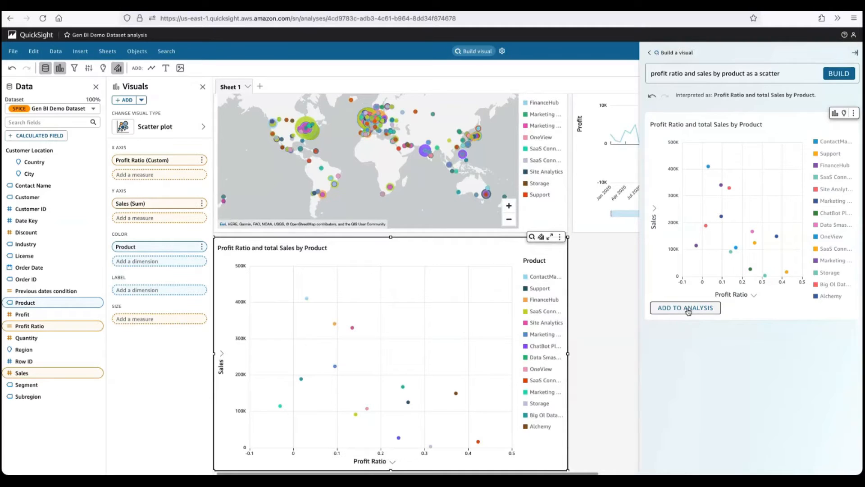
- Replace the visual prompt with "products worth the most" and build the visual
{"action": "left_click_drag", "start_coordinate": [786, 73], "coordinate": [629, 66]}
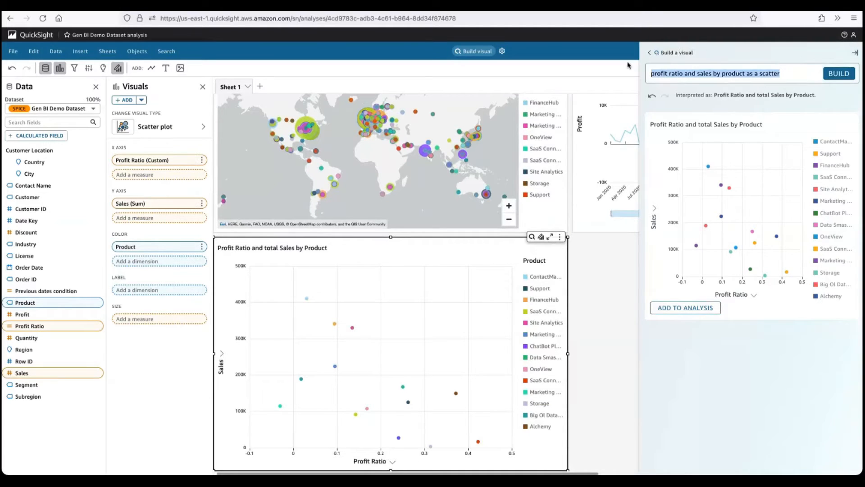
{"action": "type", "text": "pr"}
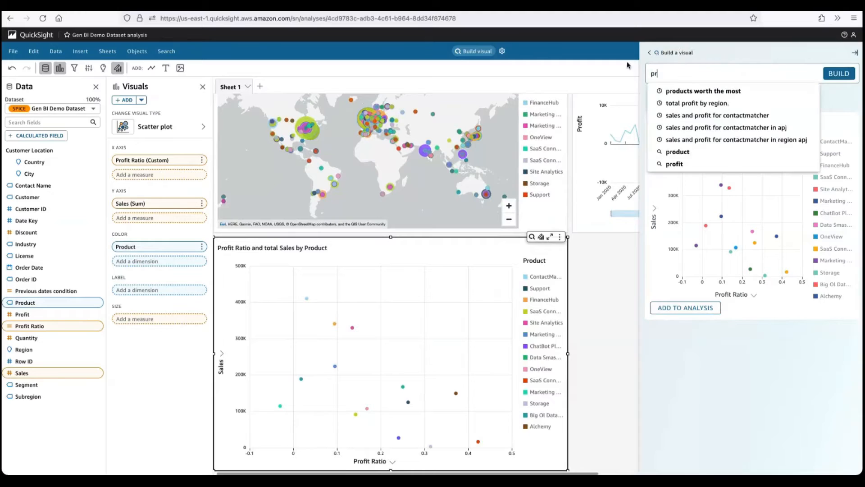
{"action": "type", "text": "oducts w"}
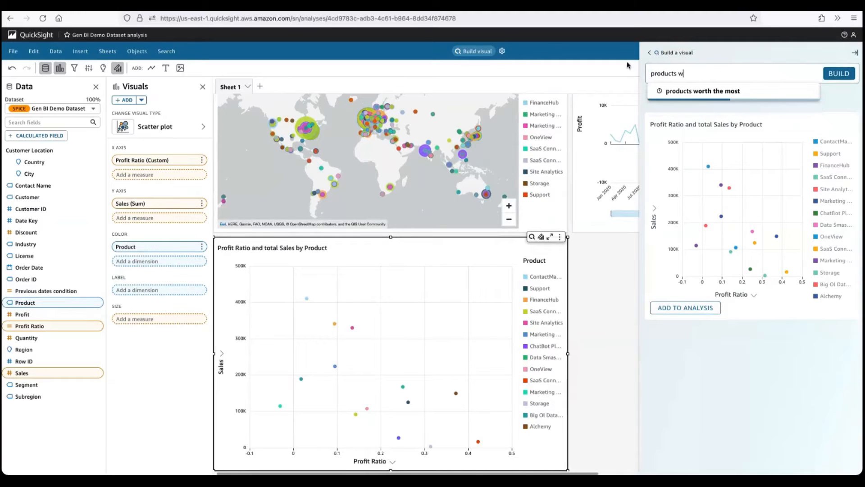
{"action": "type", "text": "orth the most"}
{"action": "key", "text": "Return"}
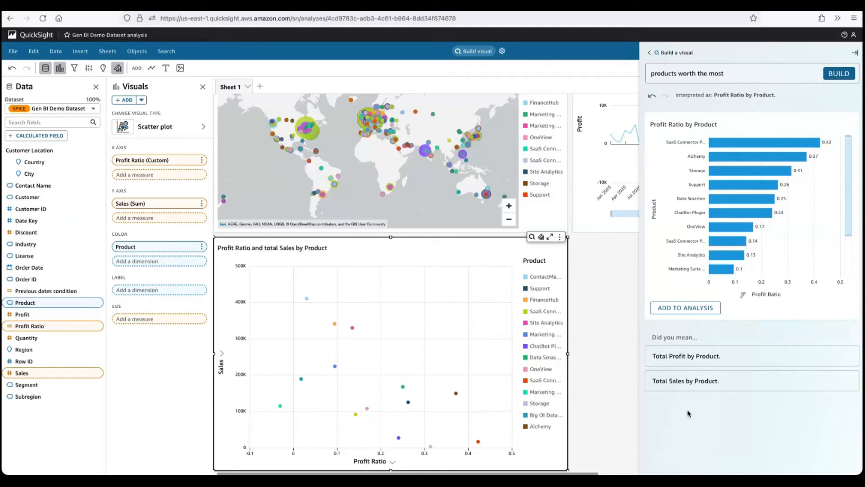
- Switch to the suggested "Total Profit by Product" interpretation, add that visual to the analysis, and close the visual builder
{"action": "left_click", "coordinate": [698, 358]}
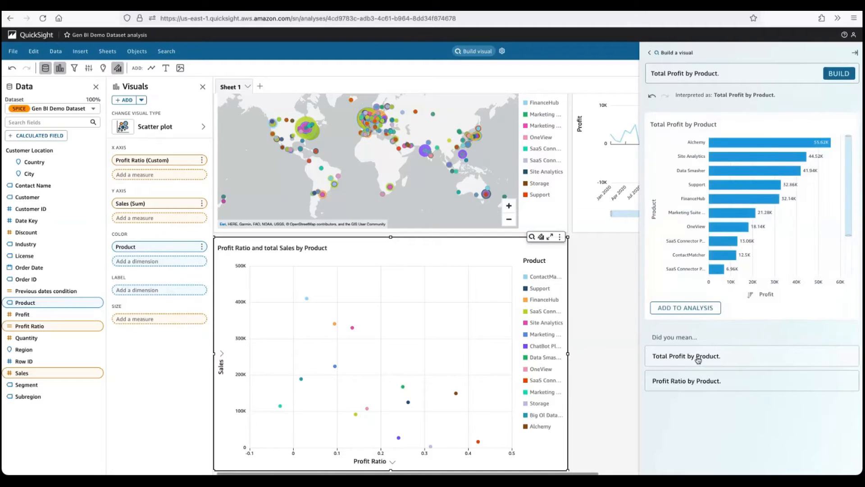
{"action": "left_click", "coordinate": [693, 312]}
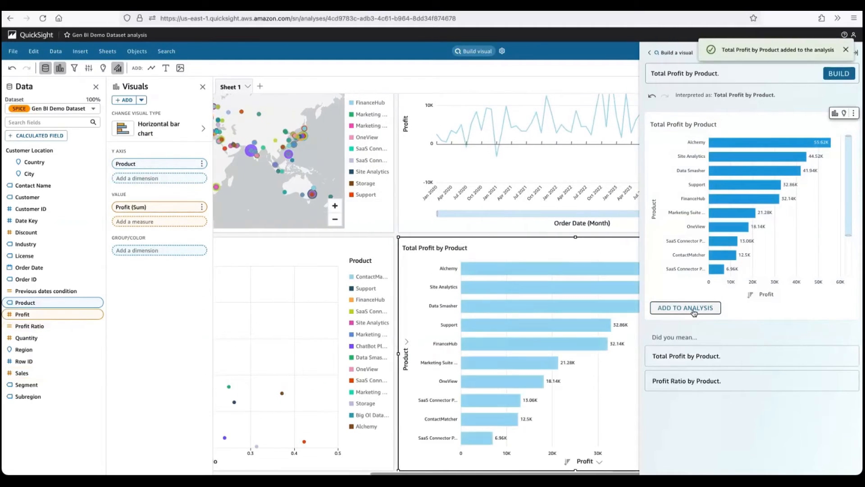
{"action": "left_click", "coordinate": [846, 51]}
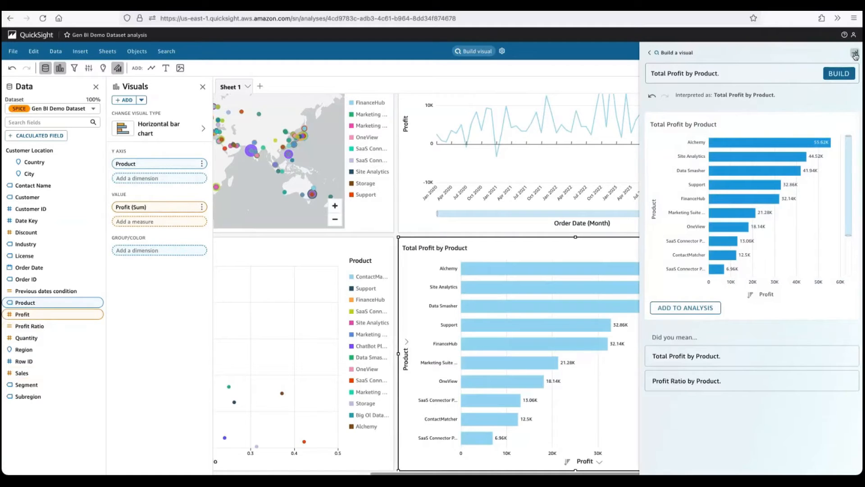
{"action": "left_click", "coordinate": [854, 54]}
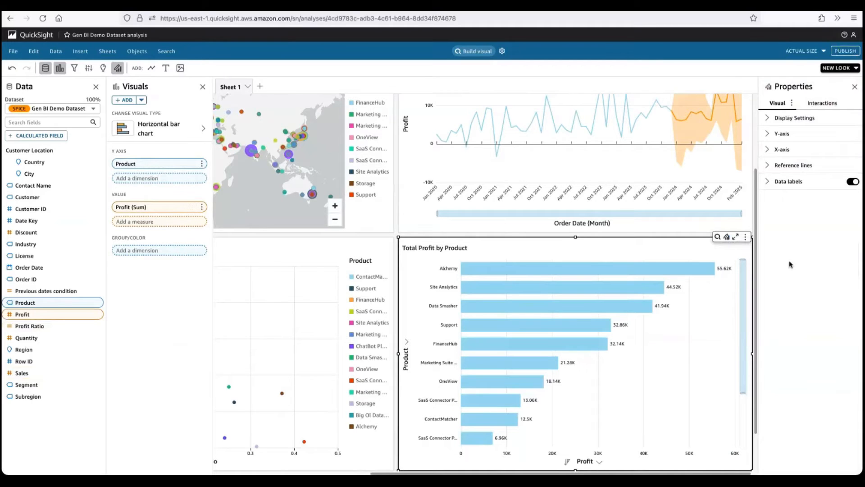
{"action": "left_click", "coordinate": [718, 236]}
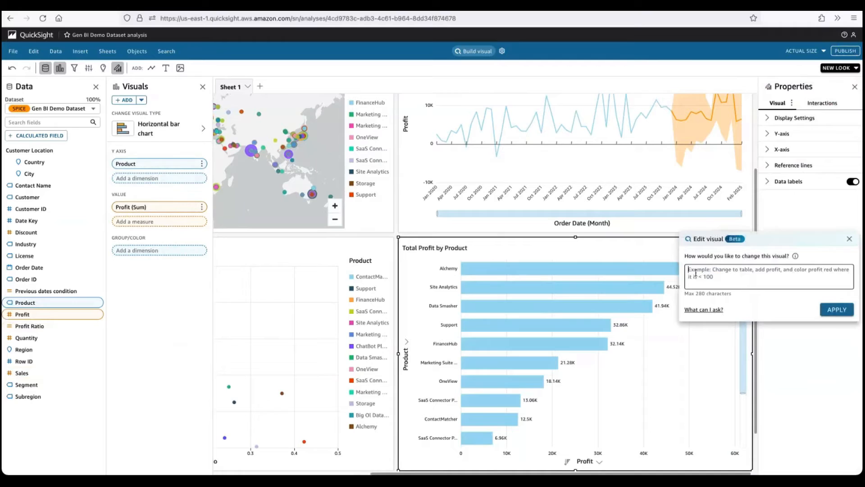
{"action": "left_click", "coordinate": [851, 239]}
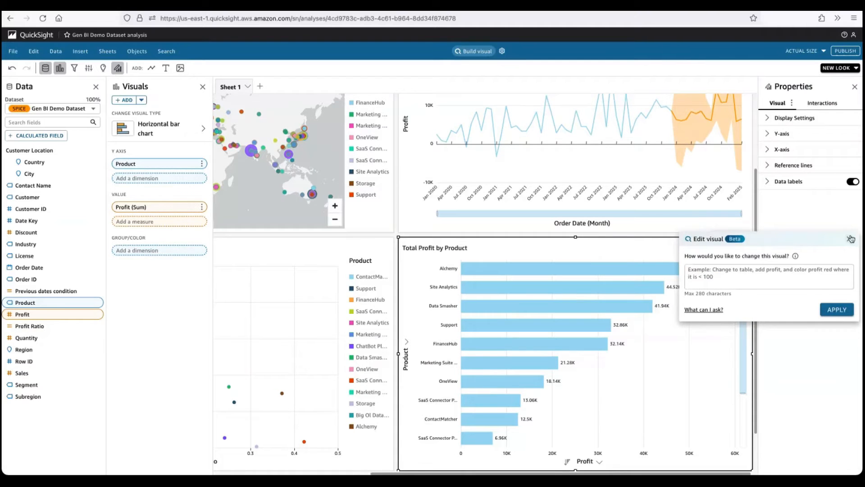
{"action": "left_click", "coordinate": [851, 239]}
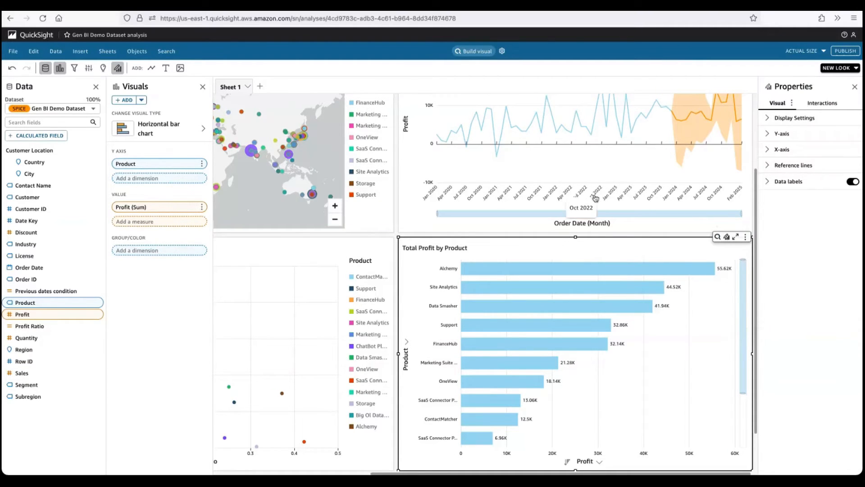
- Edit the Total Profit by Product visual with the prompt "change to table, add region, color profit from red to green"
{"action": "scroll", "coordinate": [596, 198], "scroll_direction": "up", "scroll_amount": 2}
{"action": "left_click", "coordinate": [649, 119]}
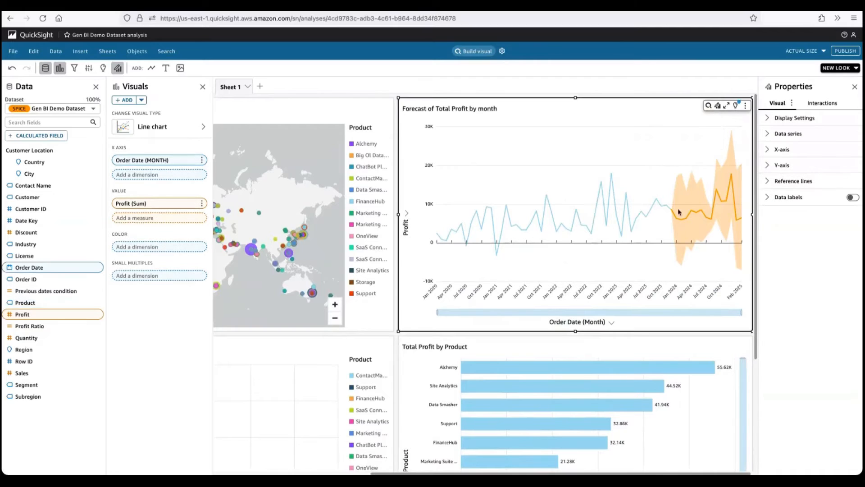
{"action": "left_click", "coordinate": [648, 349]}
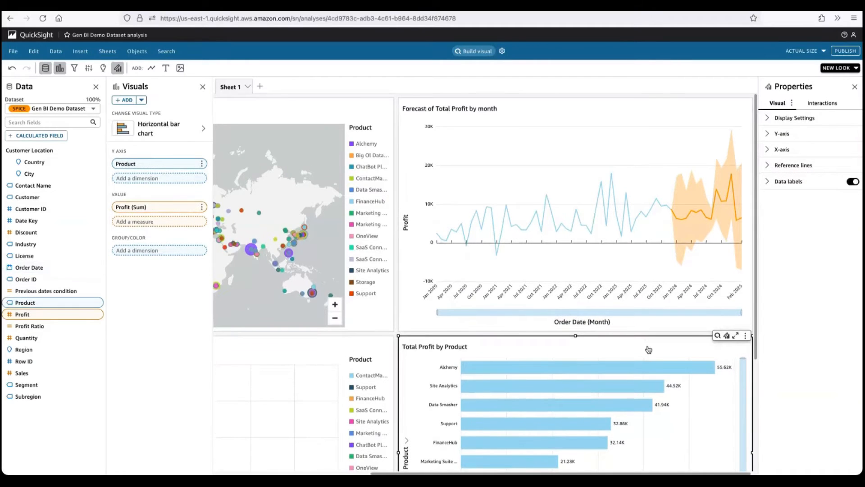
{"action": "scroll", "coordinate": [649, 350], "scroll_direction": "down", "scroll_amount": 3}
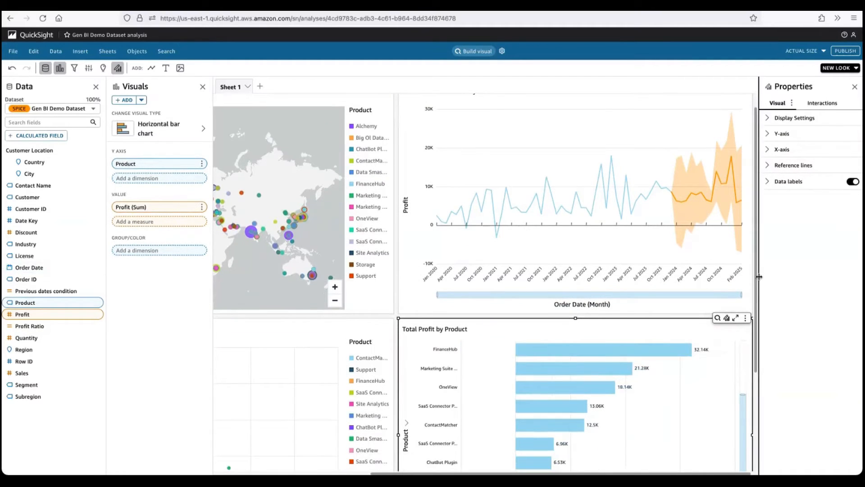
{"action": "scroll", "coordinate": [758, 289], "scroll_direction": "down", "scroll_amount": 2}
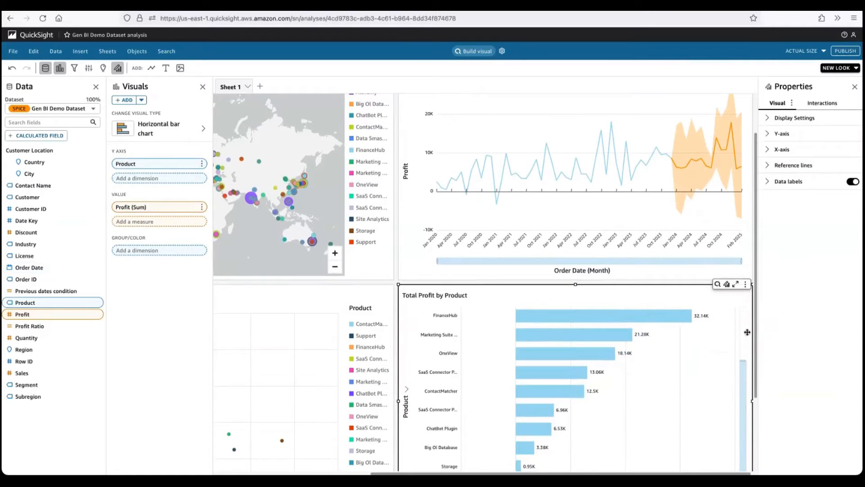
{"action": "scroll", "coordinate": [741, 333], "scroll_direction": "up", "scroll_amount": 5}
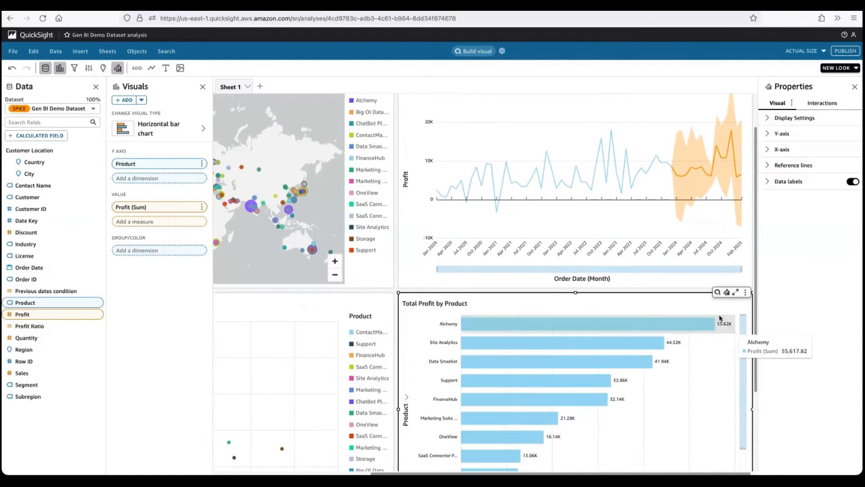
{"action": "left_click", "coordinate": [718, 293]}
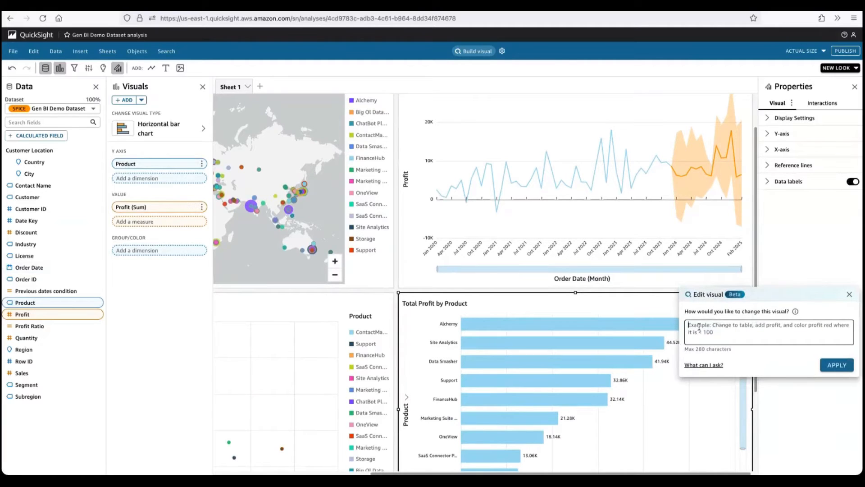
{"action": "type", "text": "chang"}
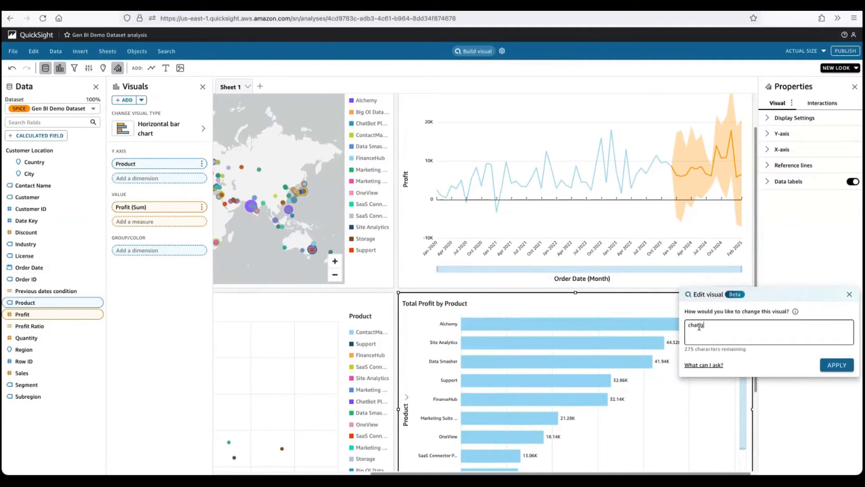
{"action": "type", "text": "e to table,"}
{"action": "type", "text": "add region, color profit from red to g"}
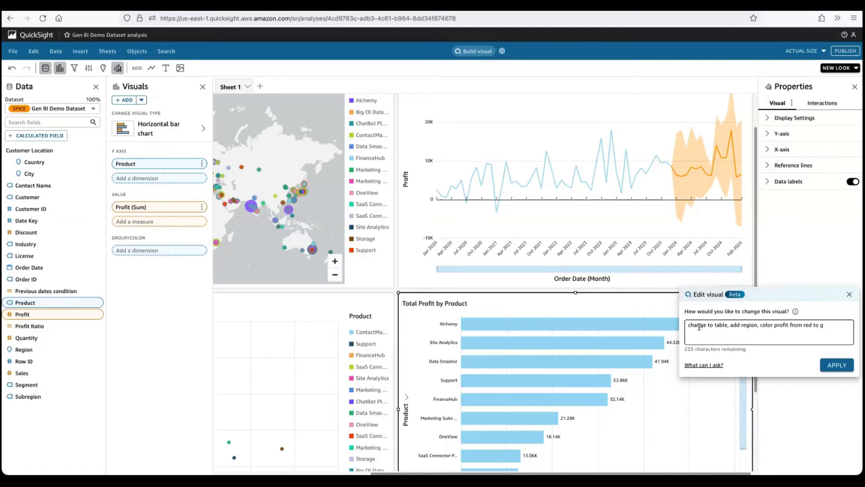
{"action": "type", "text": "reen"}
{"action": "key", "text": "Return"}
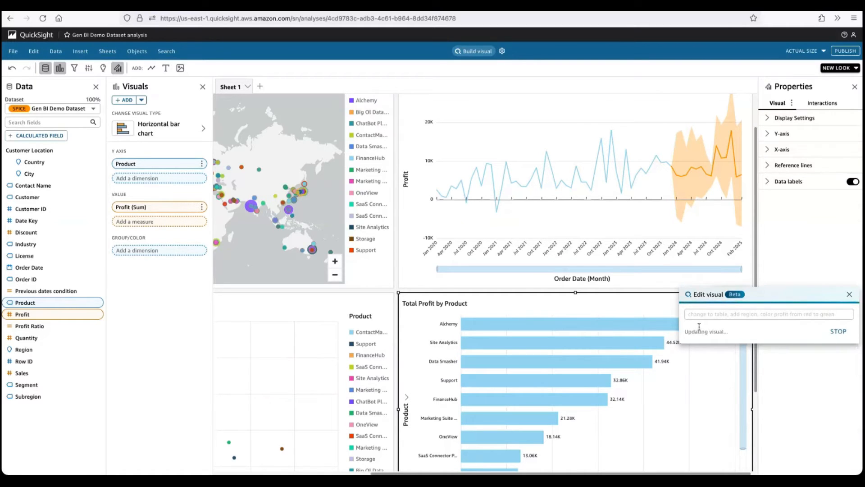
{"action": "left_click", "coordinate": [849, 294]}
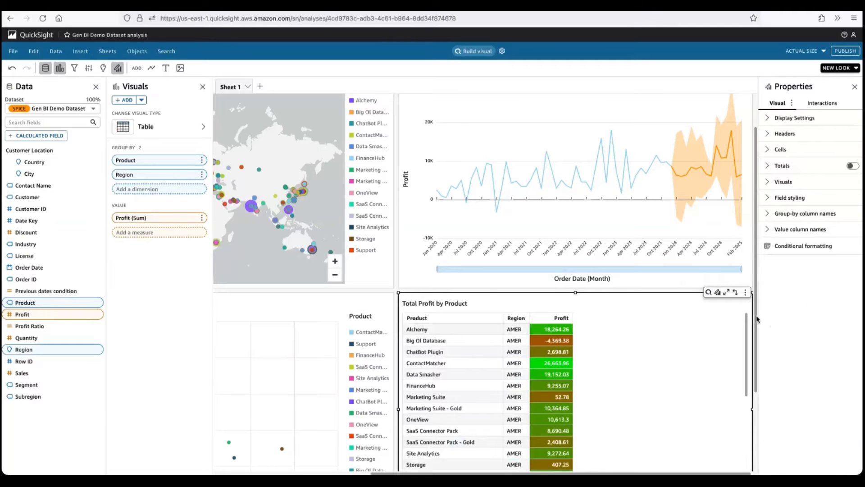
- Examine the color-coded profit values by product and region in the Total Profit by Product table
{"action": "scroll", "coordinate": [756, 315], "scroll_direction": "down", "scroll_amount": 3}
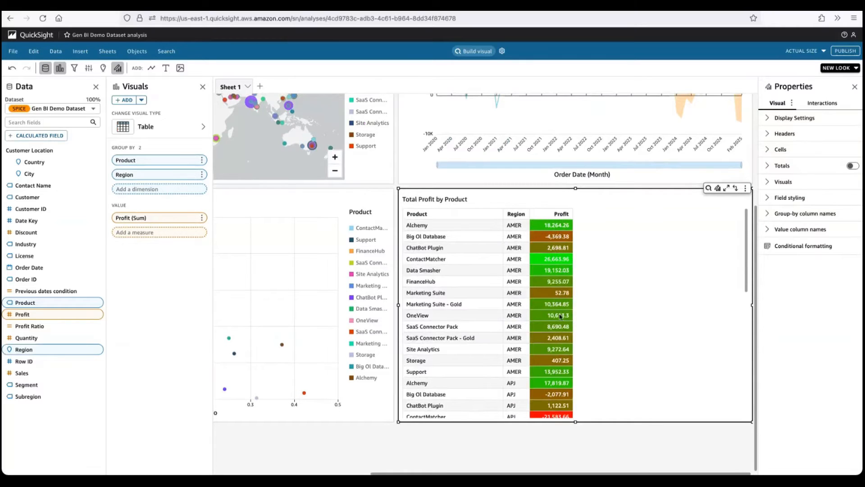
{"action": "scroll", "coordinate": [560, 316], "scroll_direction": "down", "scroll_amount": 2}
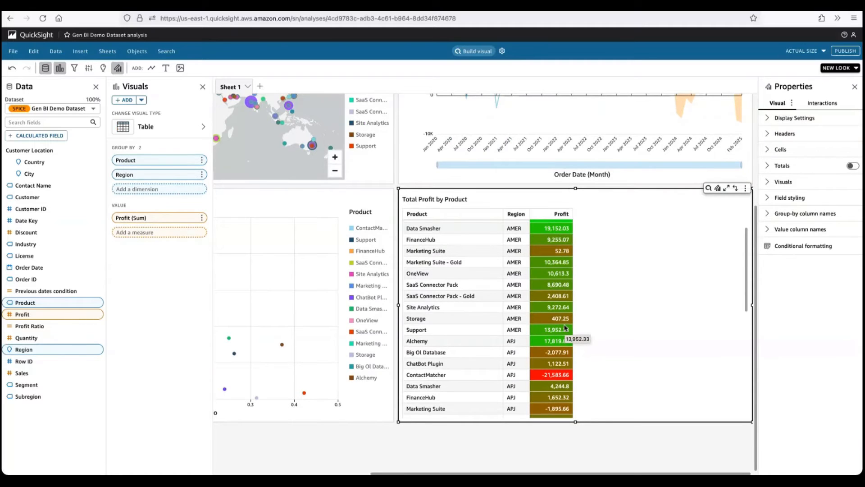
{"action": "scroll", "coordinate": [564, 259], "scroll_direction": "up", "scroll_amount": 2}
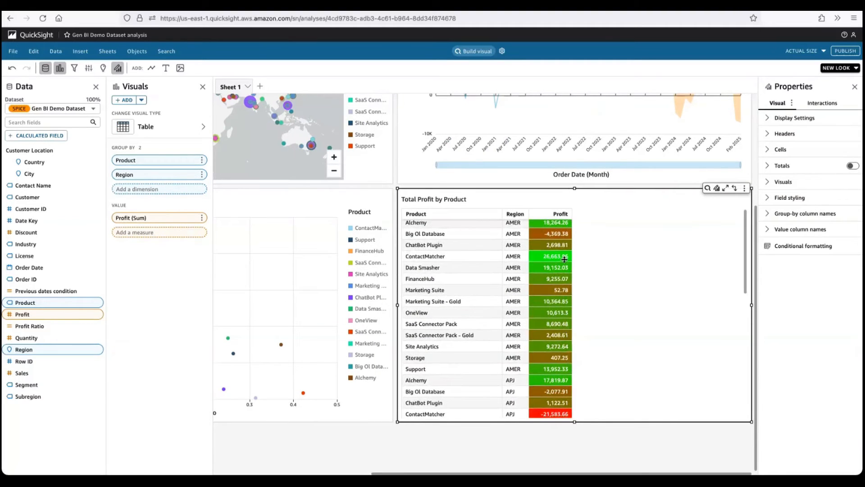
{"action": "scroll", "coordinate": [564, 329], "scroll_direction": "down", "scroll_amount": 1}
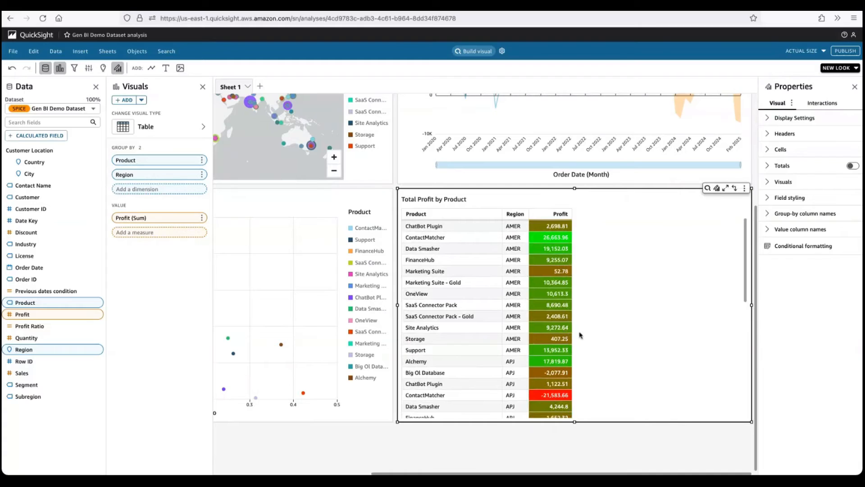
- Deselect the table and review the dashboard publishing options without publishing
{"action": "left_click", "coordinate": [654, 443]}
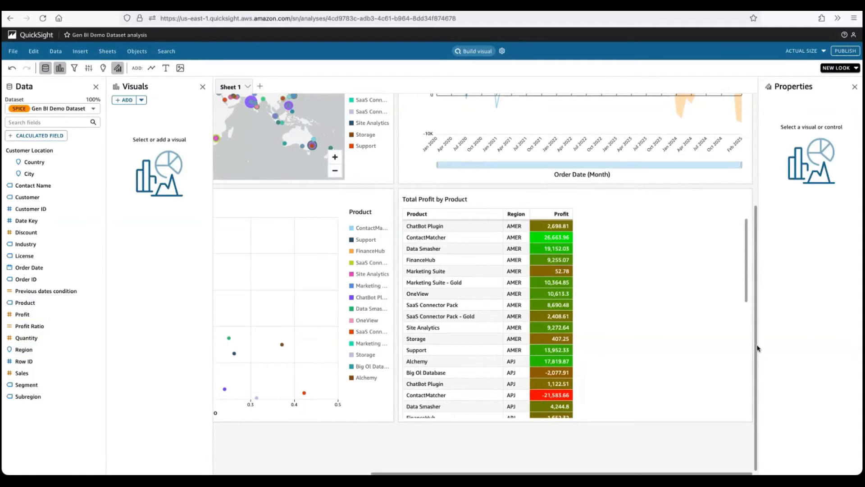
{"action": "scroll", "coordinate": [757, 348], "scroll_direction": "up", "scroll_amount": 5}
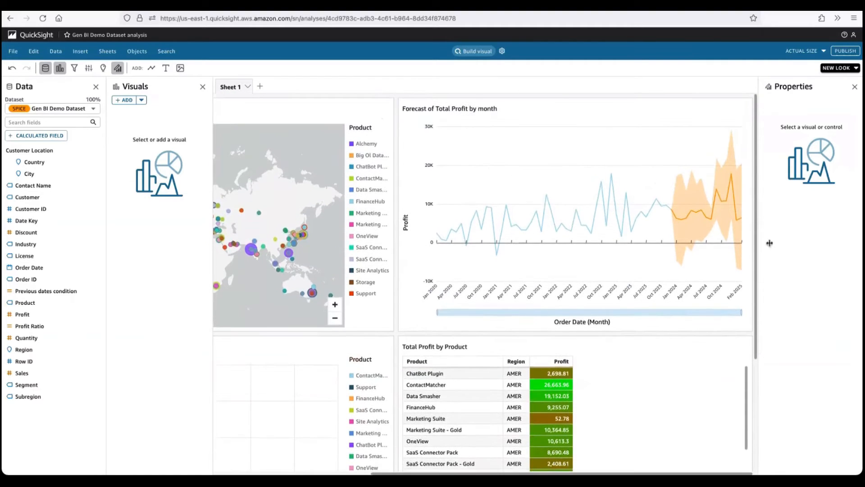
{"action": "left_click", "coordinate": [844, 52]}
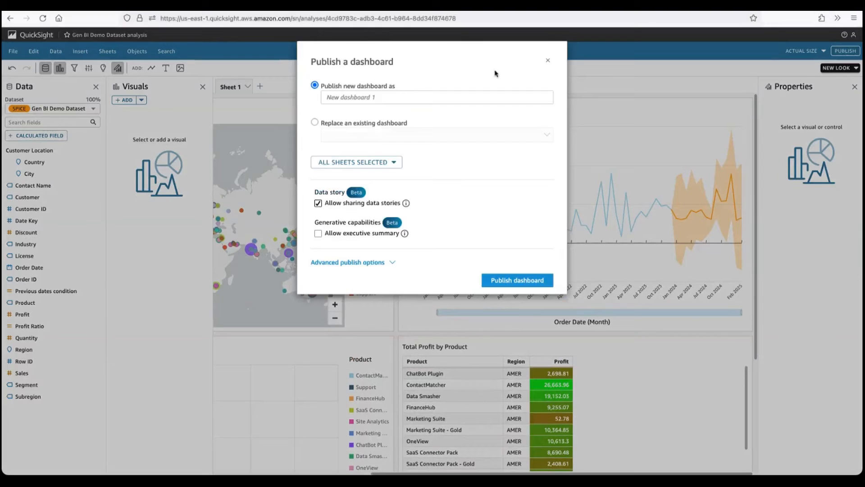
{"action": "left_click", "coordinate": [549, 64]}
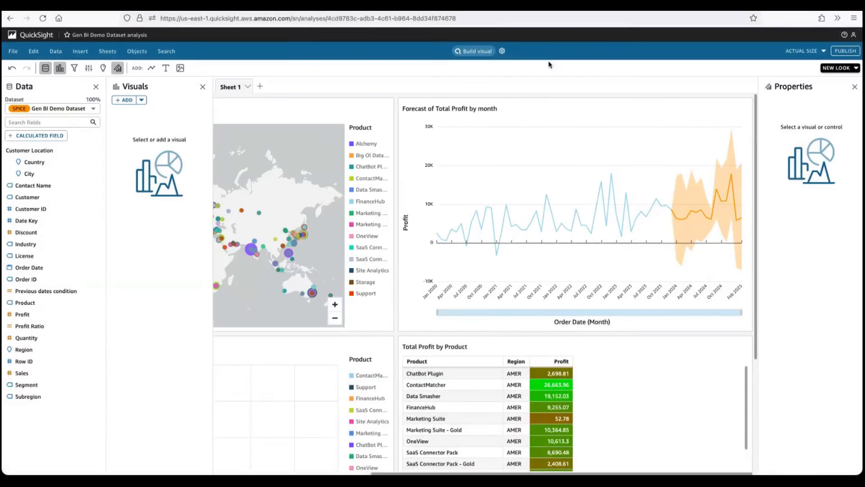
- Leave the analysis and open the "Demo Dashboard - Generative BI" dashboard from My folders
{"action": "left_click", "coordinate": [30, 38]}
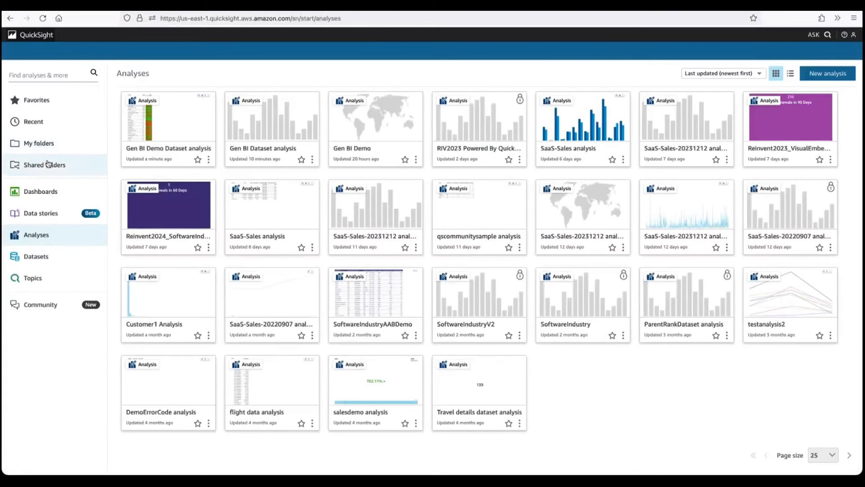
{"action": "left_click", "coordinate": [39, 144]}
{"action": "left_click", "coordinate": [173, 116]}
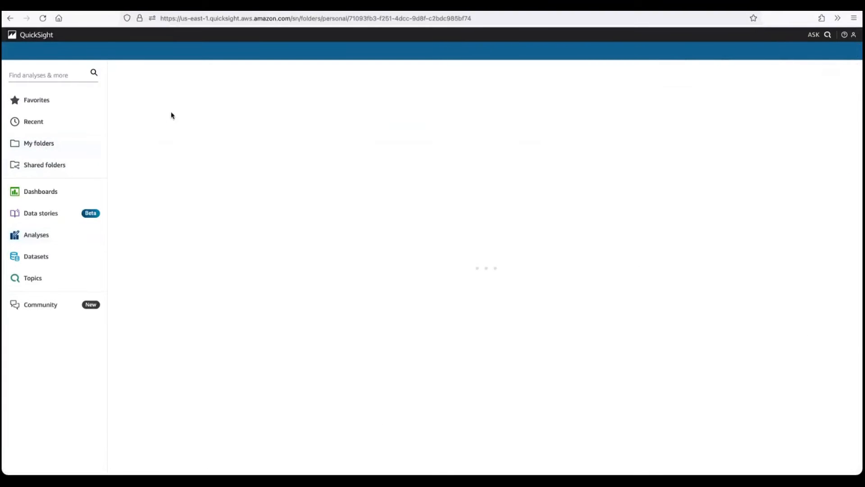
{"action": "left_click", "coordinate": [179, 131]}
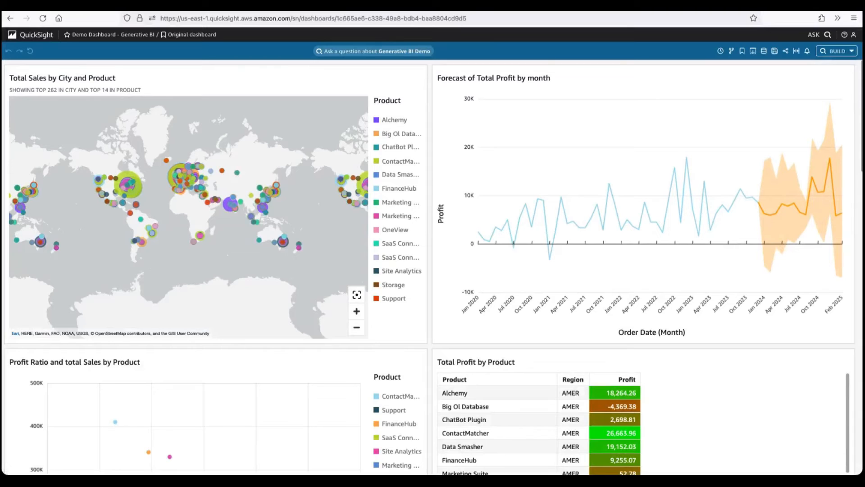
- Look through the dashboard's visuals down to Total Sales By Customer and Total Sales by Region
{"action": "scroll", "coordinate": [858, 307], "scroll_direction": "down", "scroll_amount": 10}
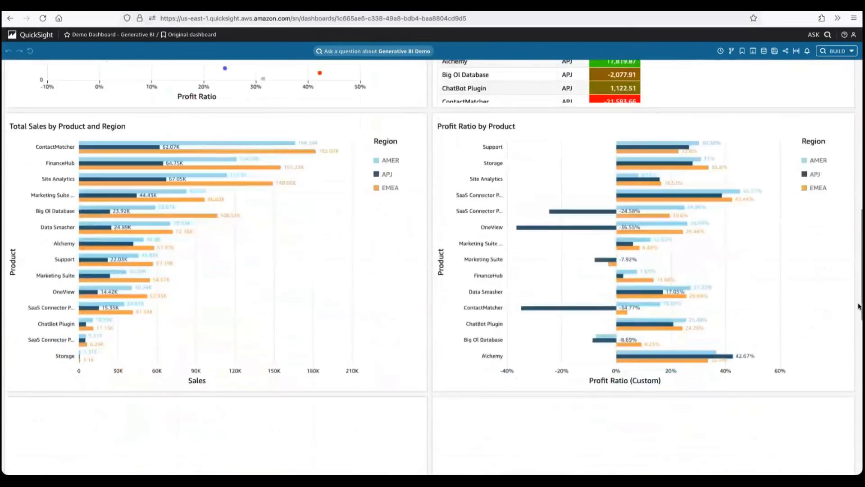
{"action": "scroll", "coordinate": [858, 306], "scroll_direction": "down", "scroll_amount": 10}
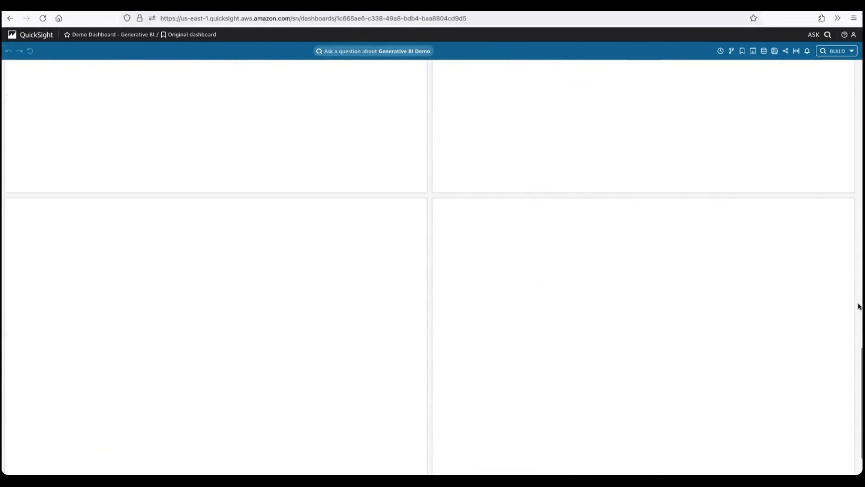
{"action": "scroll", "coordinate": [858, 306], "scroll_direction": "up", "scroll_amount": 5}
{"action": "scroll", "coordinate": [859, 306], "scroll_direction": "down", "scroll_amount": 7}
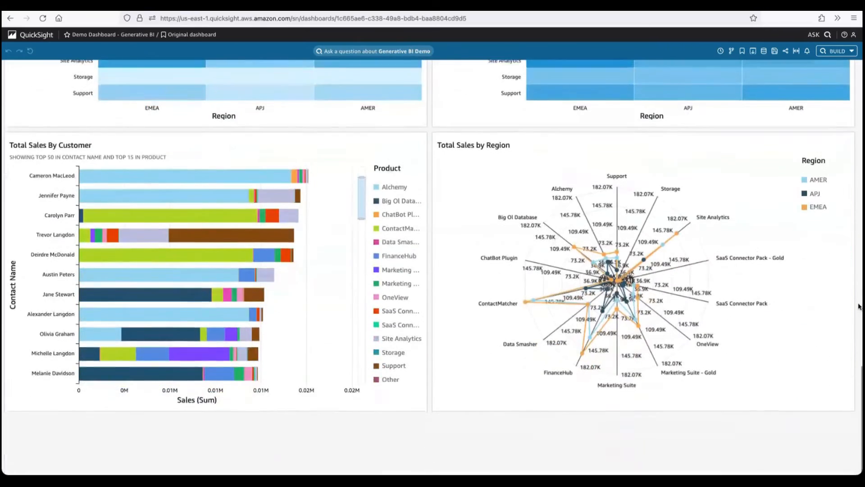
- Review the dashboard's visuals from the regional sales charts back up to Total Sales by City and Product
{"action": "scroll", "coordinate": [858, 306], "scroll_direction": "up", "scroll_amount": 4}
{"action": "scroll", "coordinate": [858, 307], "scroll_direction": "up", "scroll_amount": 10}
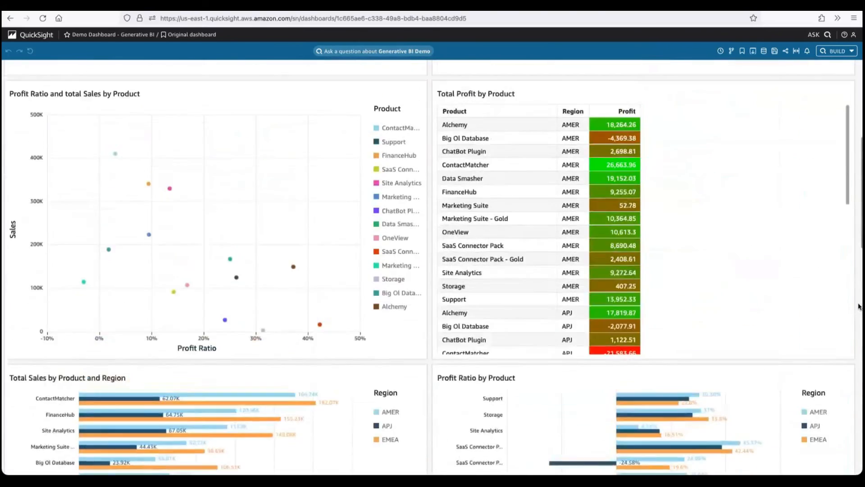
{"action": "scroll", "coordinate": [859, 306], "scroll_direction": "up", "scroll_amount": 5}
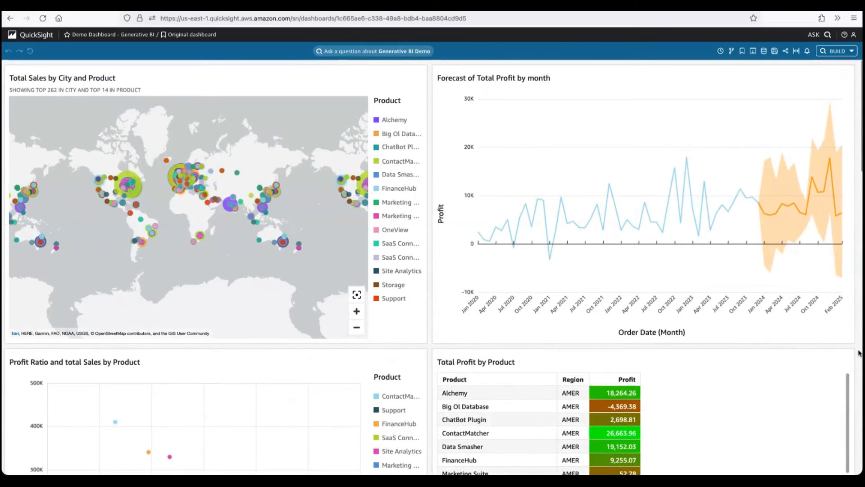
{"action": "scroll", "coordinate": [859, 353], "scroll_direction": "down", "scroll_amount": 20}
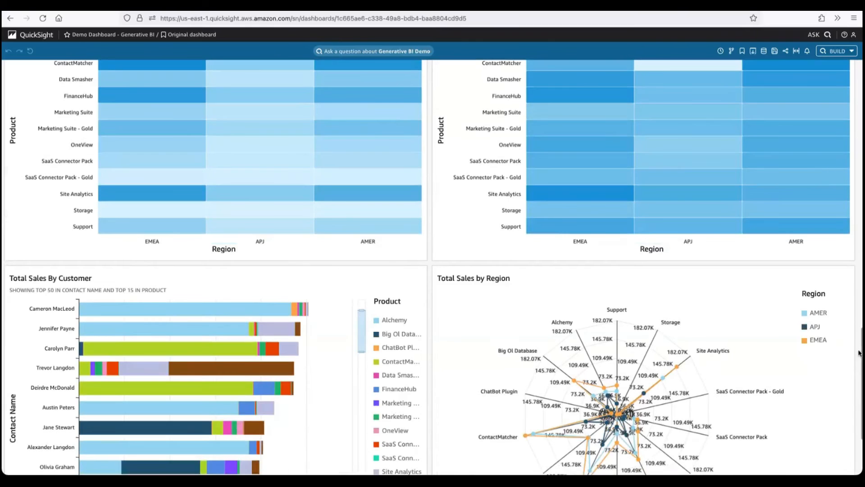
{"action": "scroll", "coordinate": [858, 353], "scroll_direction": "up", "scroll_amount": 15}
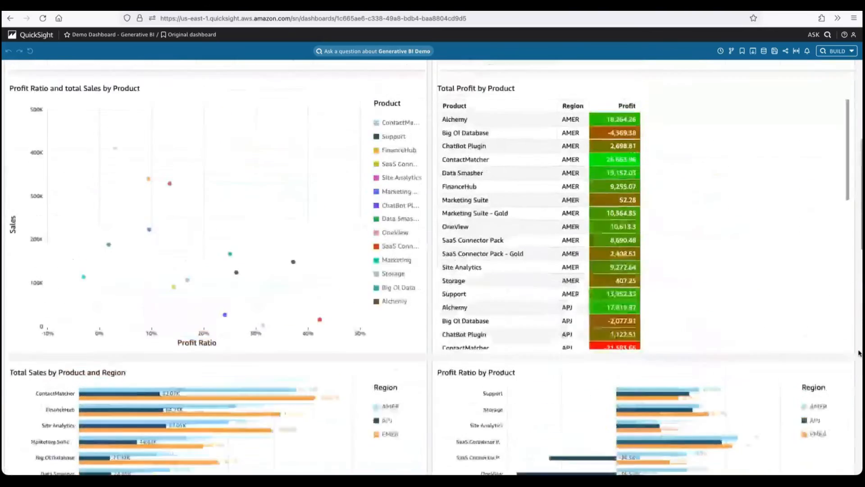
{"action": "scroll", "coordinate": [859, 352], "scroll_direction": "up", "scroll_amount": 3}
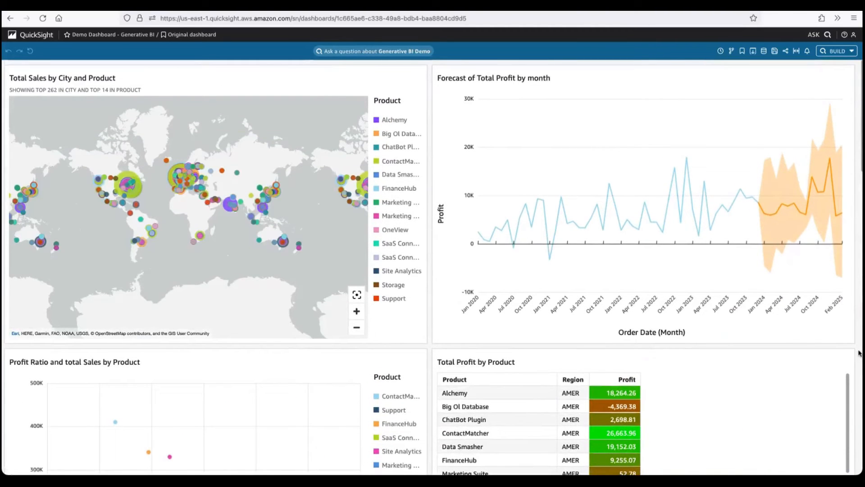
- Generate an executive summary of the dashboard sheet and go to the visuals behind its total profit and total sales points
{"action": "left_click", "coordinate": [851, 52]}
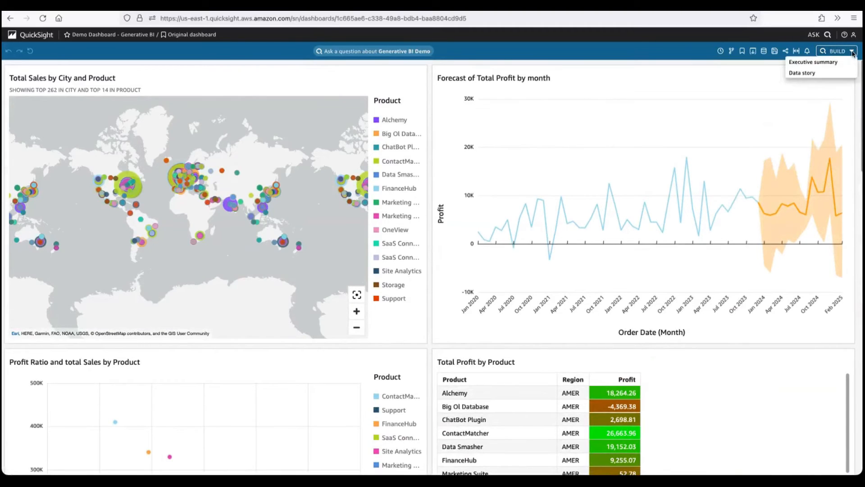
{"action": "left_click", "coordinate": [831, 65]}
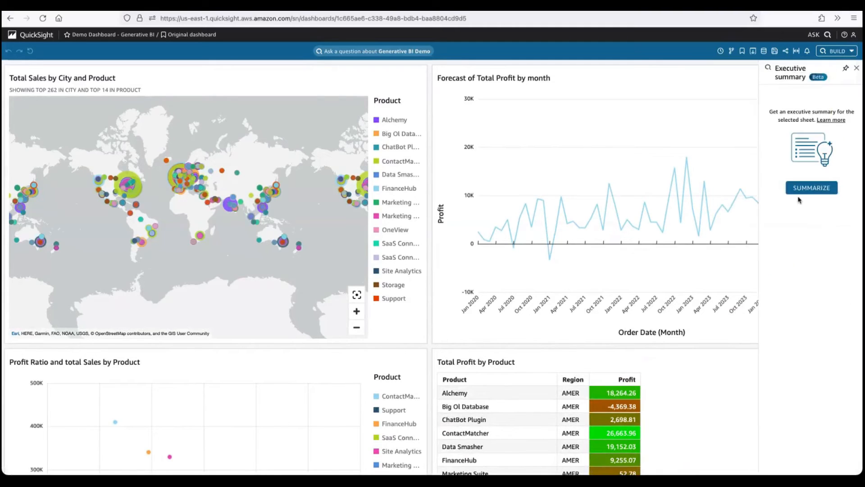
{"action": "left_click", "coordinate": [811, 188]}
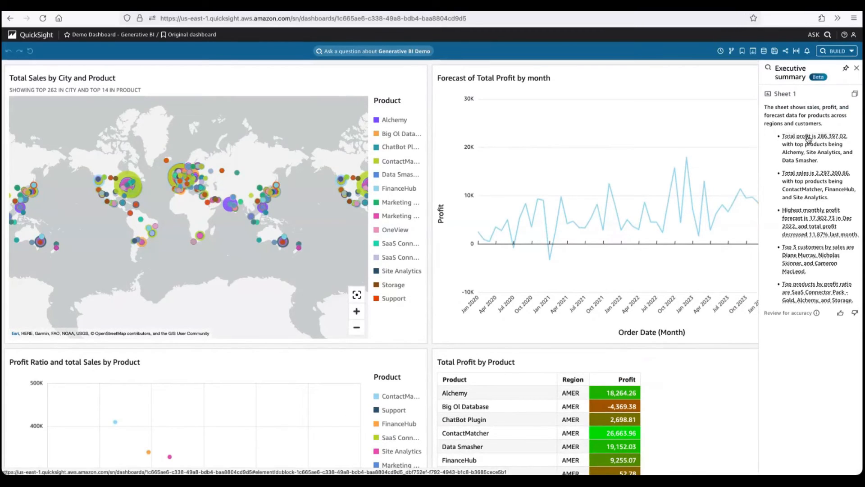
{"action": "left_click", "coordinate": [808, 137]}
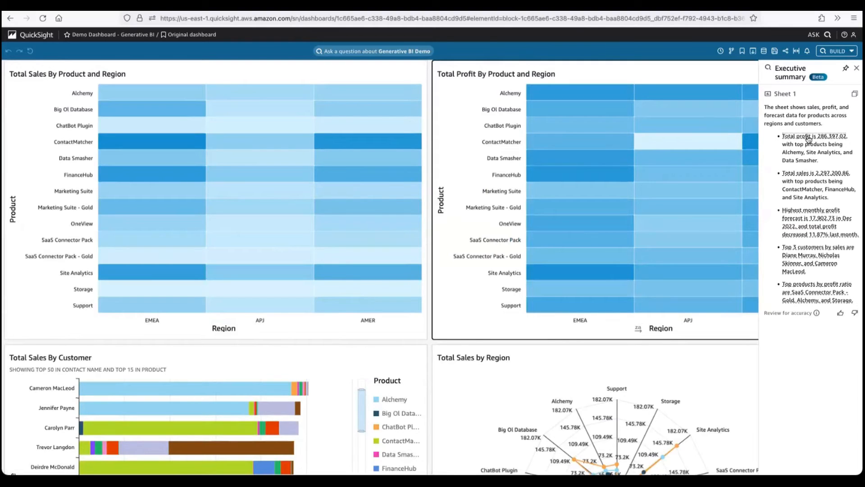
{"action": "left_click", "coordinate": [807, 176]}
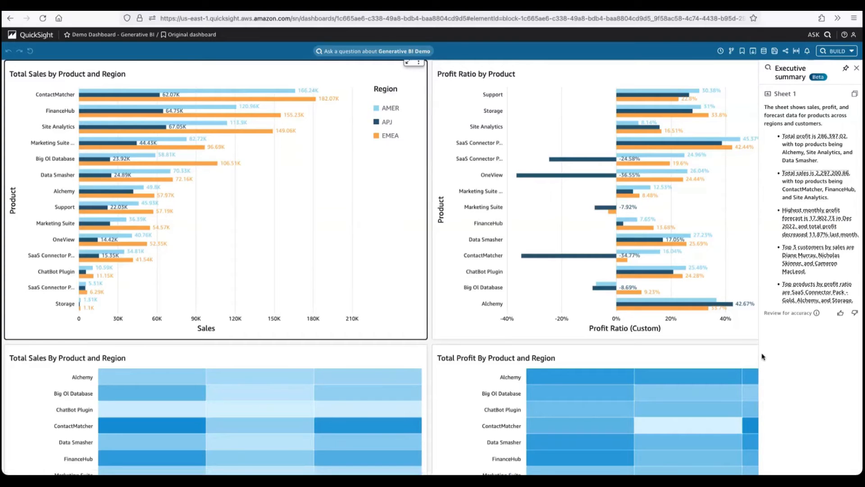
- Examine the AMER and APJ profit rows in the Total Profit by Product table, including ContactMatcher in APJ
{"action": "scroll", "coordinate": [753, 337], "scroll_direction": "up", "scroll_amount": 5}
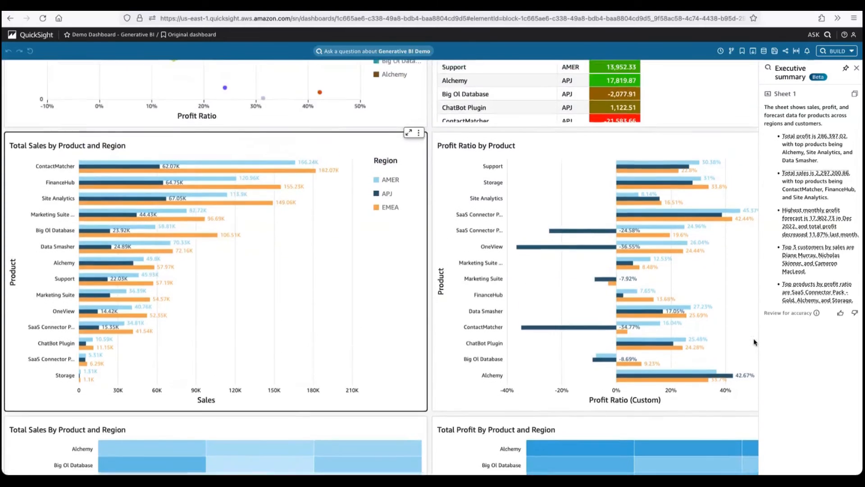
{"action": "scroll", "coordinate": [753, 339], "scroll_direction": "up", "scroll_amount": 1}
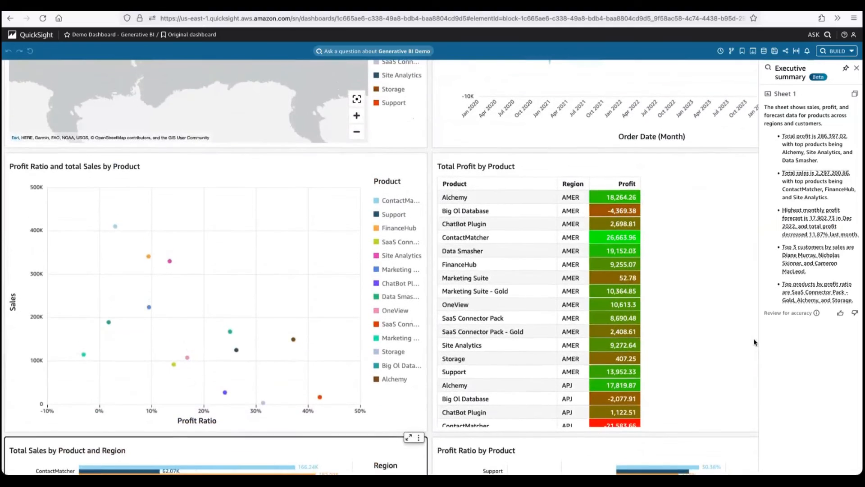
{"action": "scroll", "coordinate": [713, 334], "scroll_direction": "down", "scroll_amount": 2}
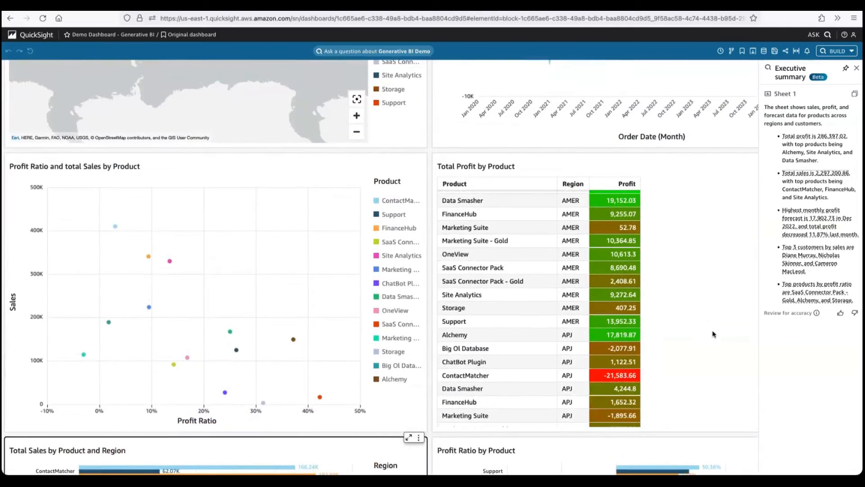
{"action": "scroll", "coordinate": [713, 333], "scroll_direction": "down", "scroll_amount": 1}
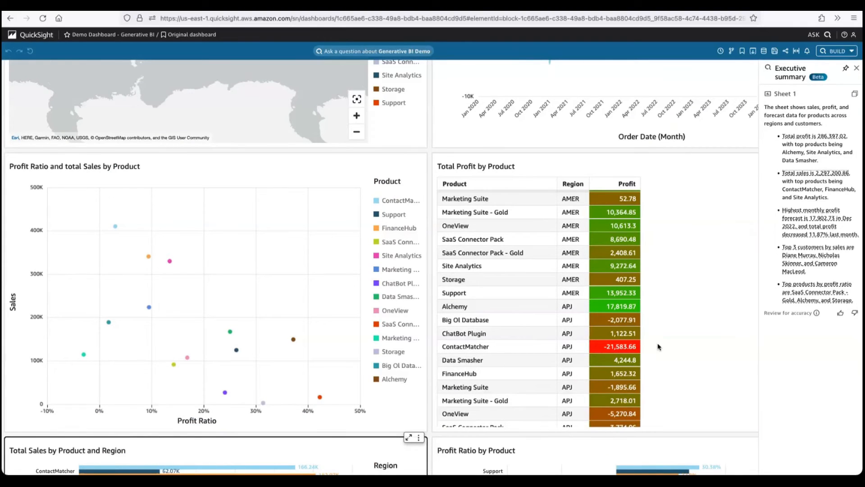
{"action": "scroll", "coordinate": [658, 347], "scroll_direction": "up", "scroll_amount": 1}
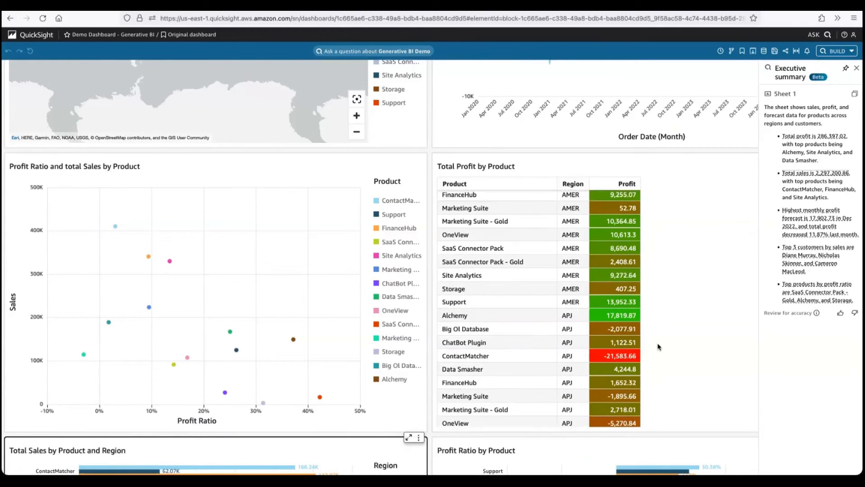
{"action": "scroll", "coordinate": [658, 346], "scroll_direction": "up", "scroll_amount": 3}
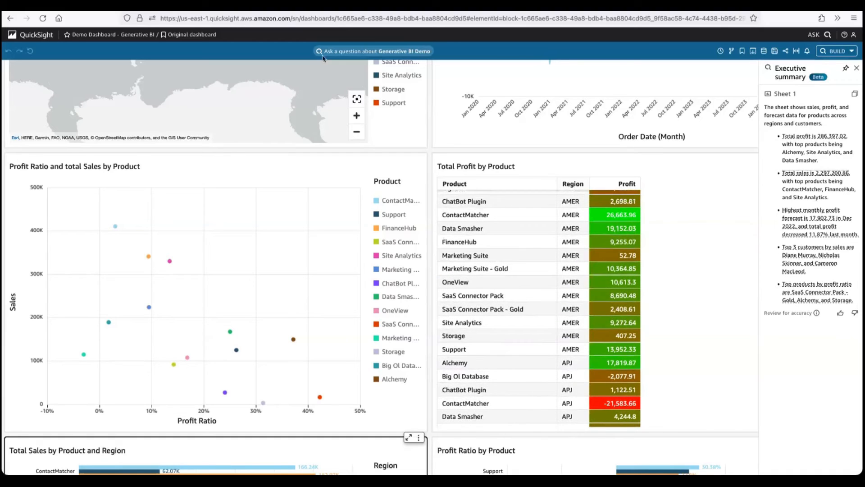
- Open the question pane for the Generative BI Demo topic and review its data contents and suggested questions
{"action": "left_click", "coordinate": [359, 52]}
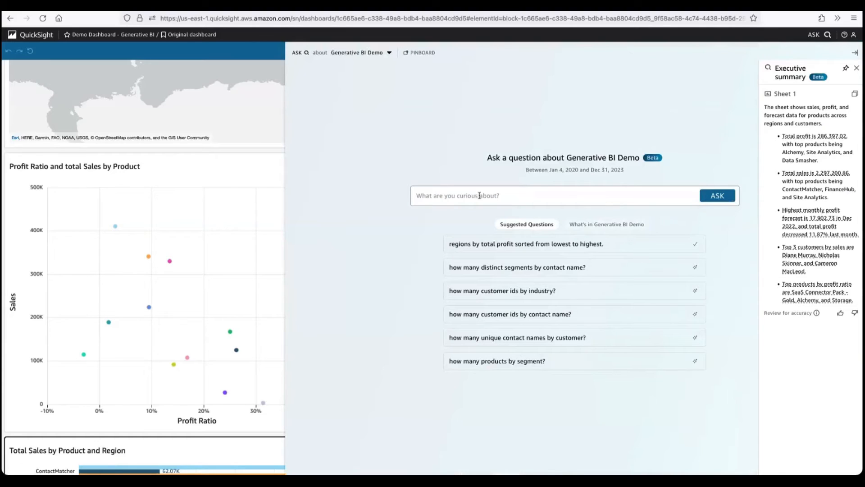
{"action": "left_click", "coordinate": [599, 225]}
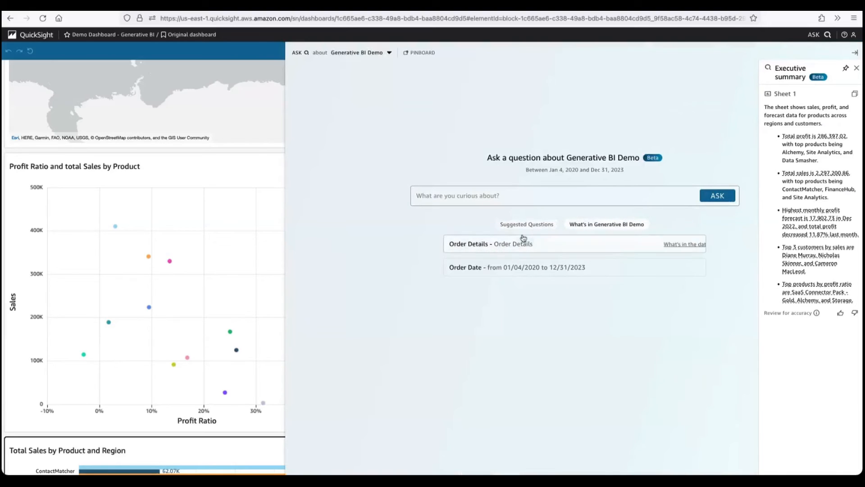
{"action": "left_click", "coordinate": [509, 196]}
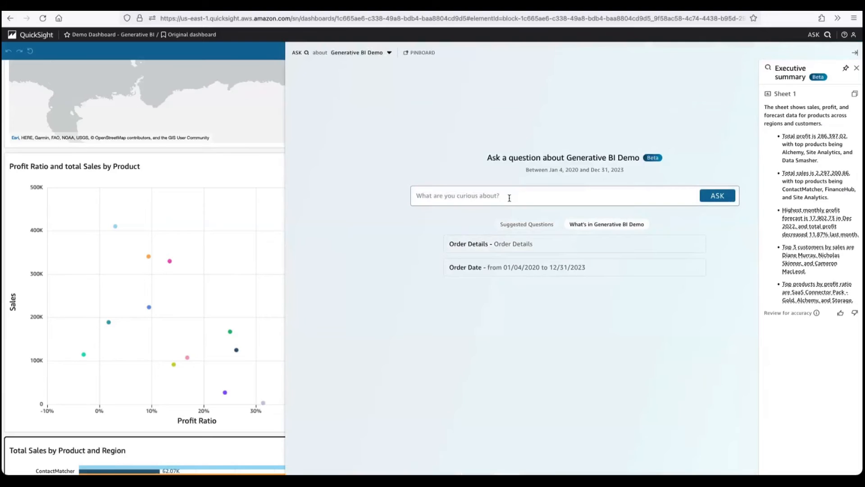
{"action": "left_click", "coordinate": [526, 225]}
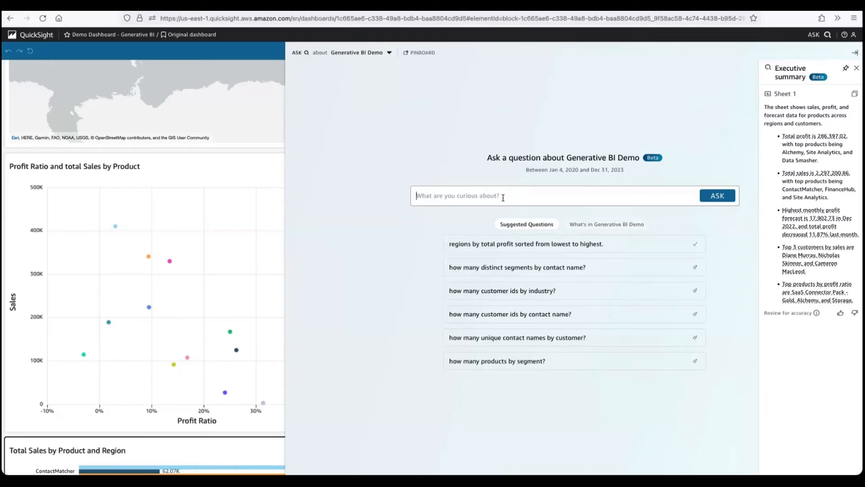
- Ask the topic "sales and profit for contactmatcher in apj" and close the executive summary
{"action": "type", "text": "salee"}
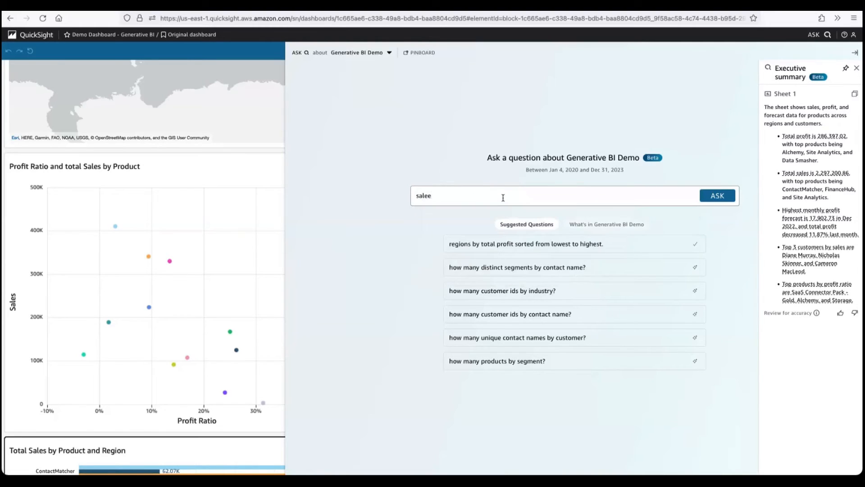
{"action": "key", "text": "BackSpace"}
{"action": "type", "text": "s a"}
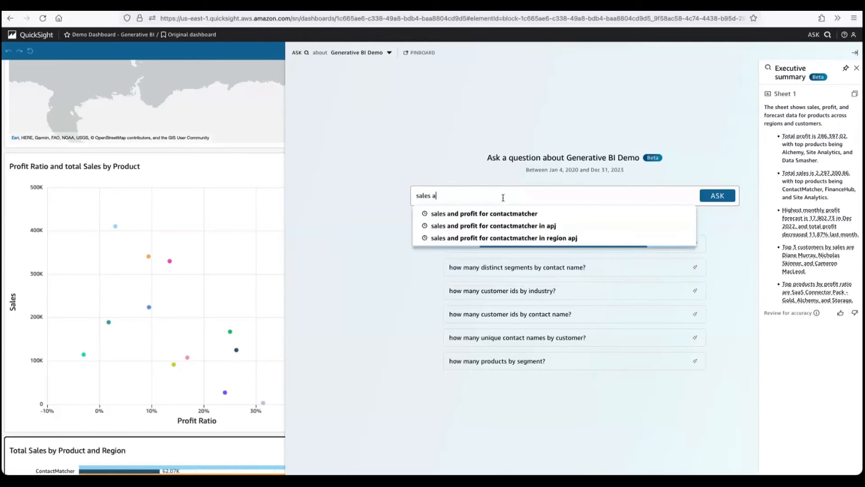
{"action": "type", "text": "nd profit"}
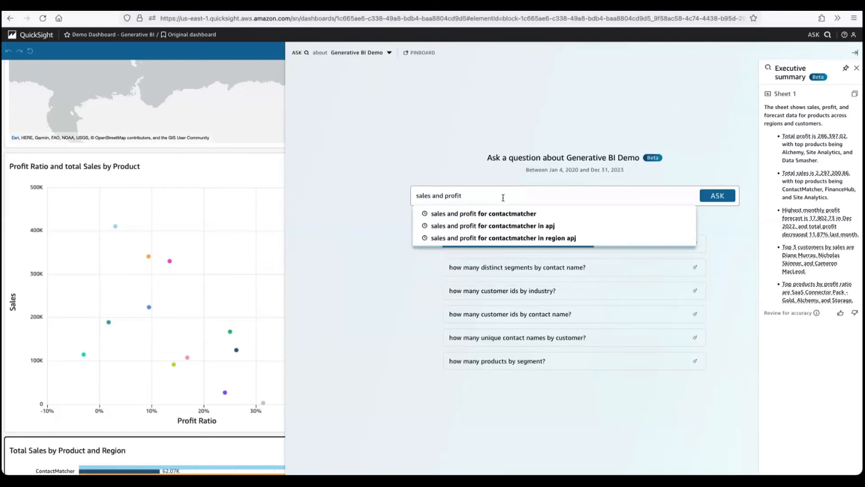
{"action": "left_click", "coordinate": [532, 226]}
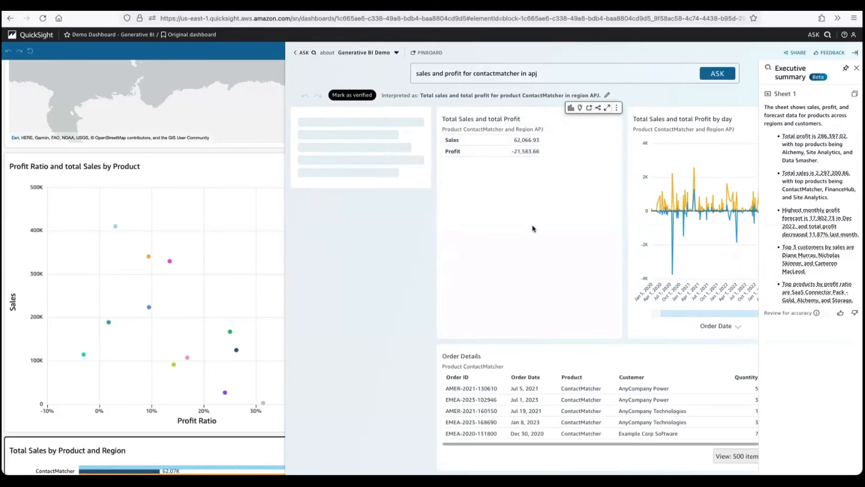
{"action": "left_click", "coordinate": [856, 68]}
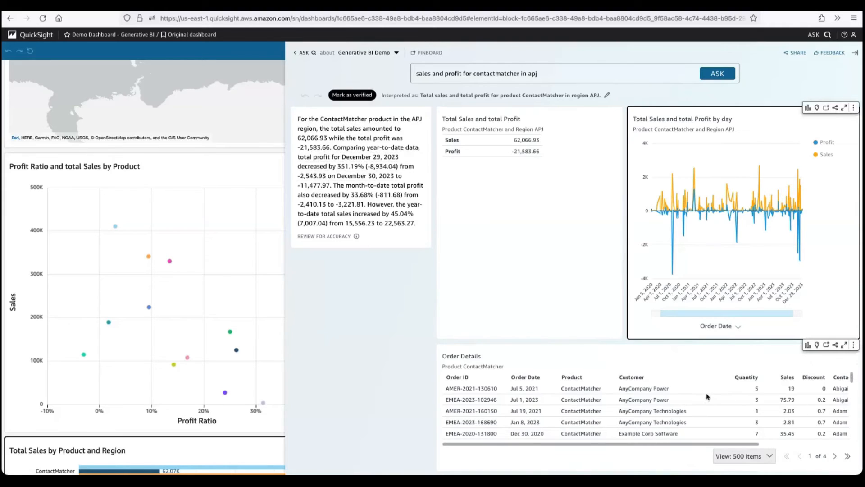
- Look through the Order Details rows for the ContactMatcher product
{"action": "scroll", "coordinate": [706, 397], "scroll_direction": "down", "scroll_amount": 1}
{"action": "scroll", "coordinate": [706, 396], "scroll_direction": "down", "scroll_amount": 5}
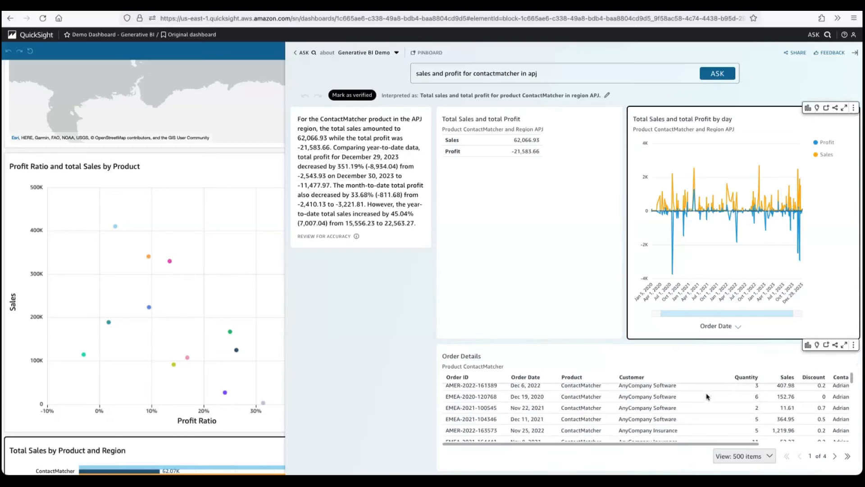
{"action": "scroll", "coordinate": [707, 397], "scroll_direction": "down", "scroll_amount": 10}
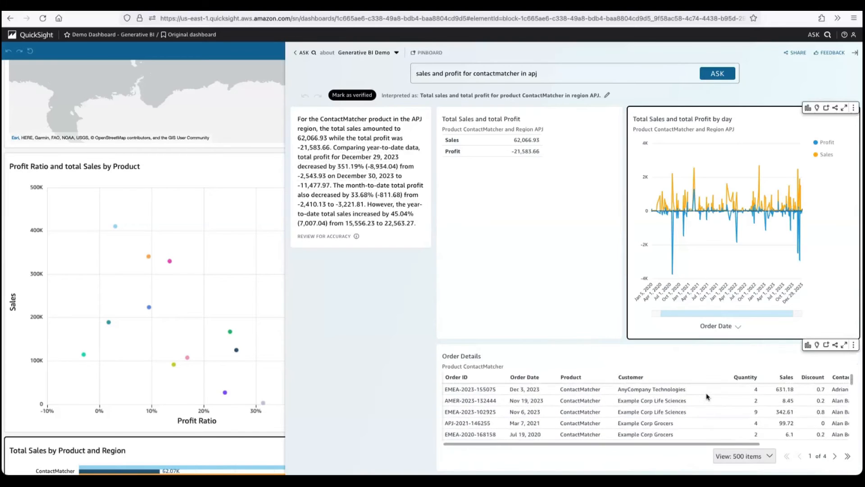
{"action": "scroll", "coordinate": [706, 396], "scroll_direction": "down", "scroll_amount": 10}
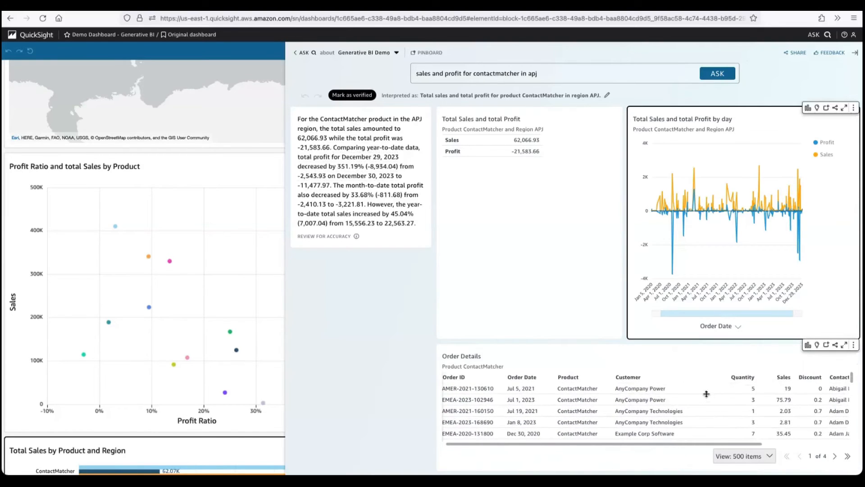
- Replace the question with the suggested "worst performing regions" and get its answer
{"action": "triple_click", "coordinate": [543, 75]}
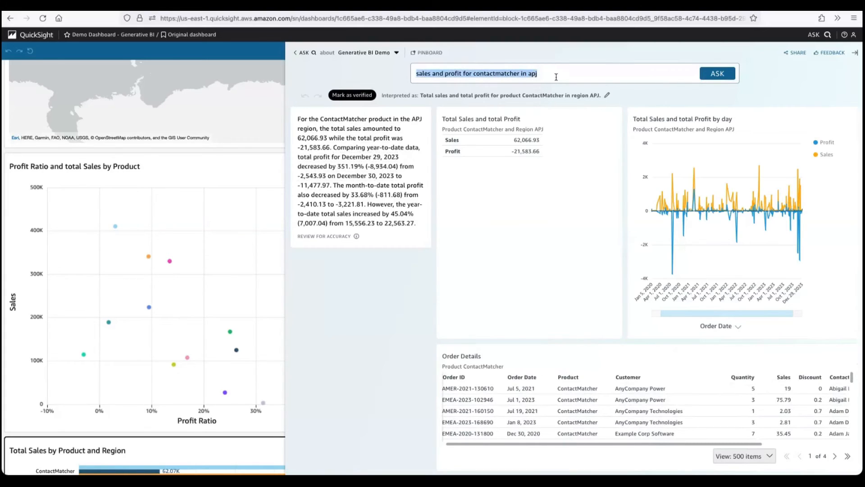
{"action": "type", "text": "wor"}
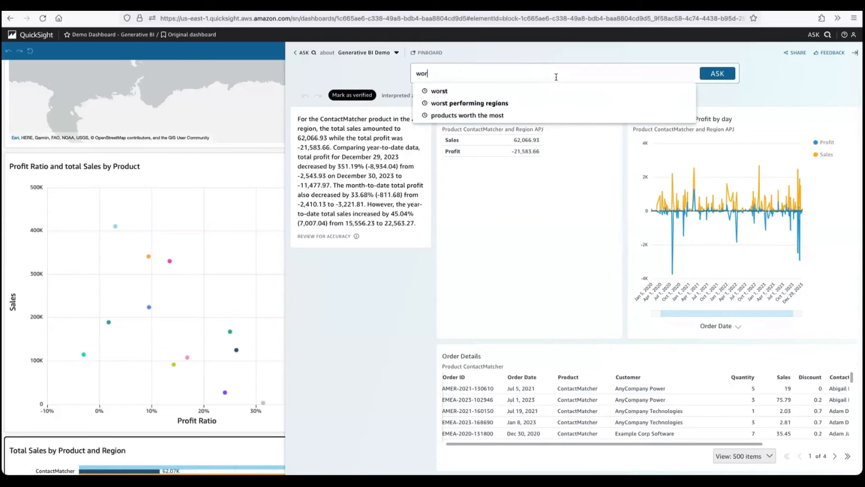
{"action": "key", "text": "Down"}
{"action": "key", "text": "Down"}
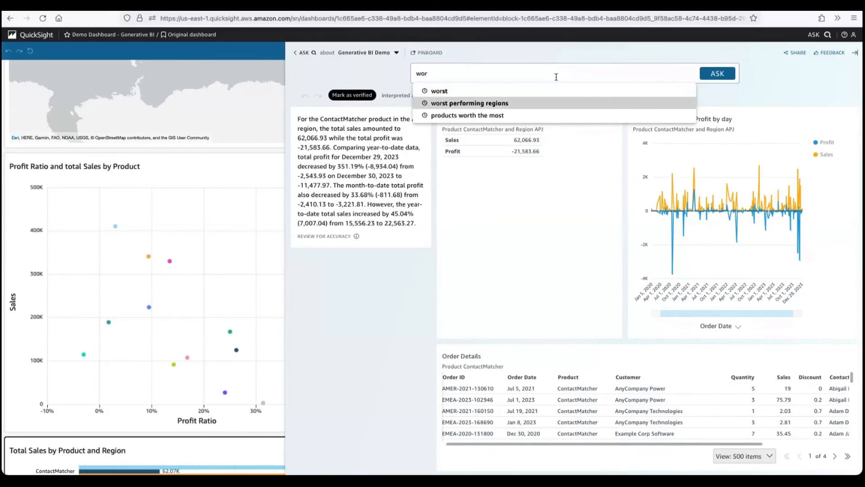
{"action": "key", "text": "Return"}
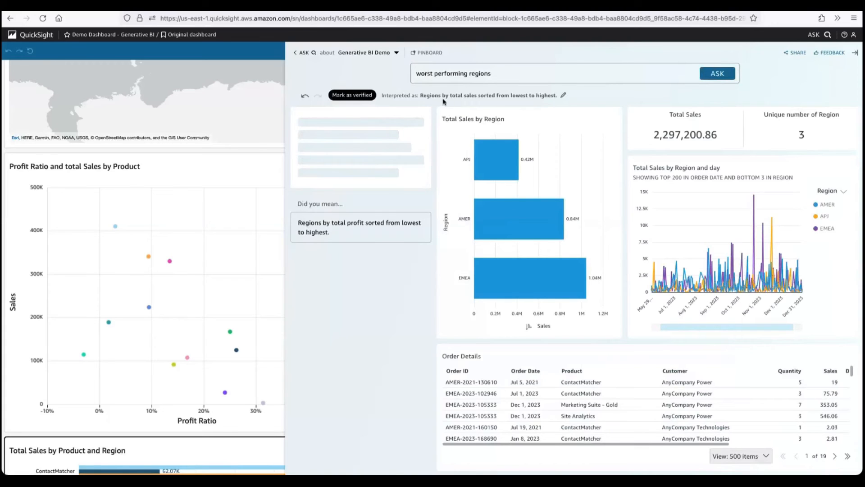
- Switch the answer to the alternative "Regions by total profit sorted from lowest to highest" and return to the dashboard
{"action": "left_click_drag", "start_coordinate": [413, 96], "coordinate": [490, 93]}
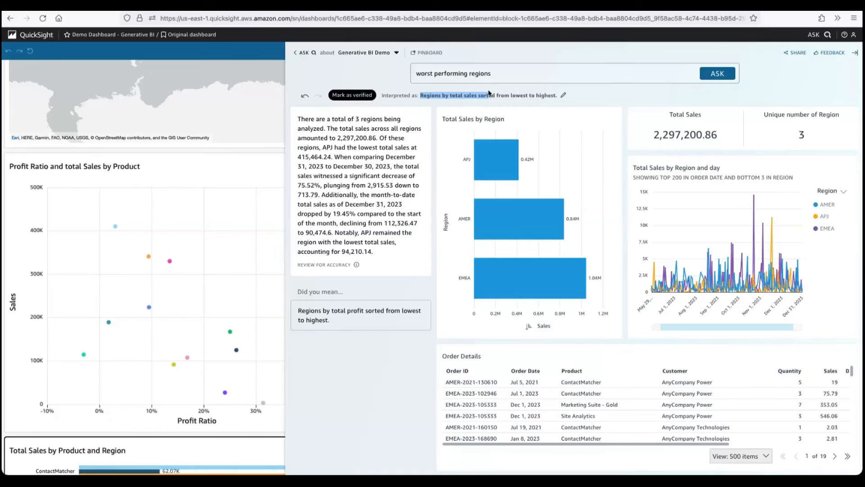
{"action": "left_click", "coordinate": [344, 321]}
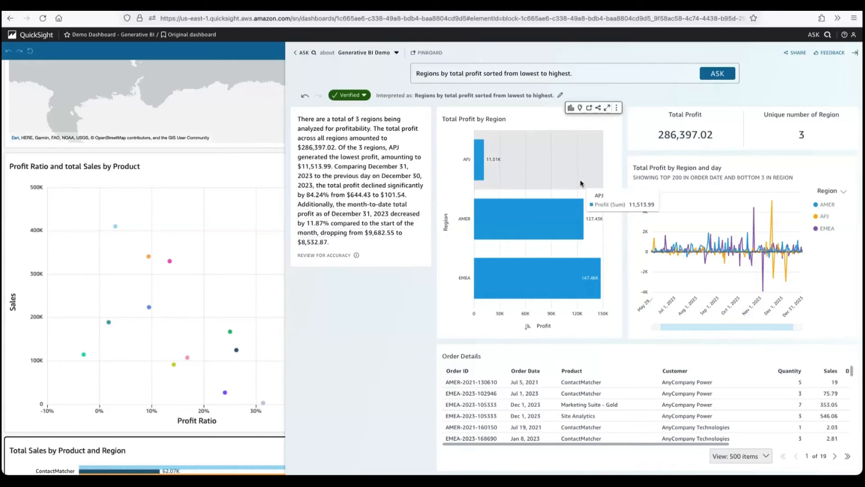
{"action": "left_click", "coordinate": [853, 53]}
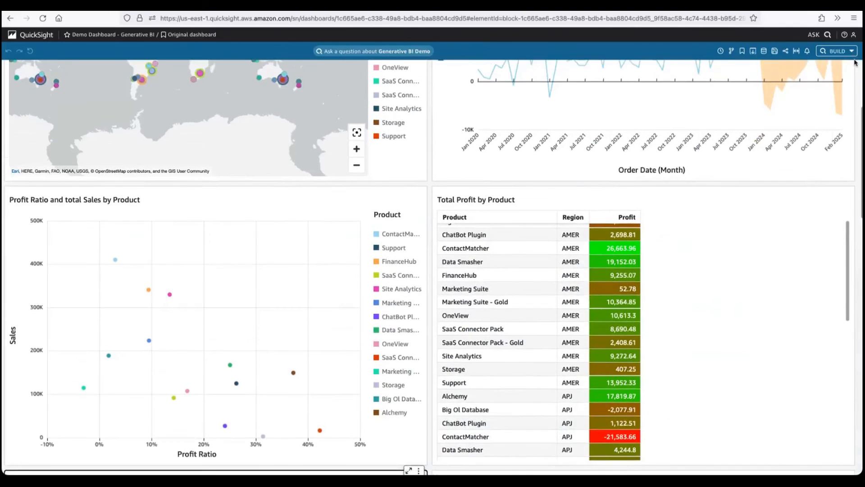
- Start building a data story from the dashboard, using the Scrollable page format
{"action": "left_click", "coordinate": [841, 51]}
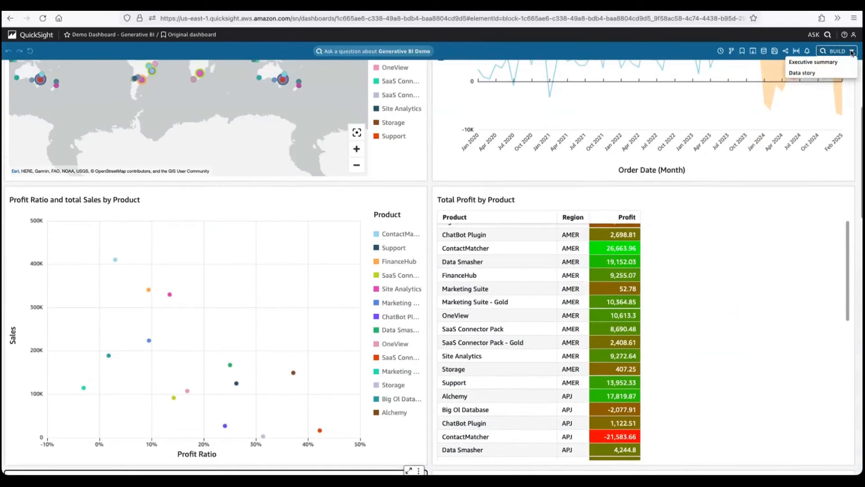
{"action": "left_click", "coordinate": [800, 73]}
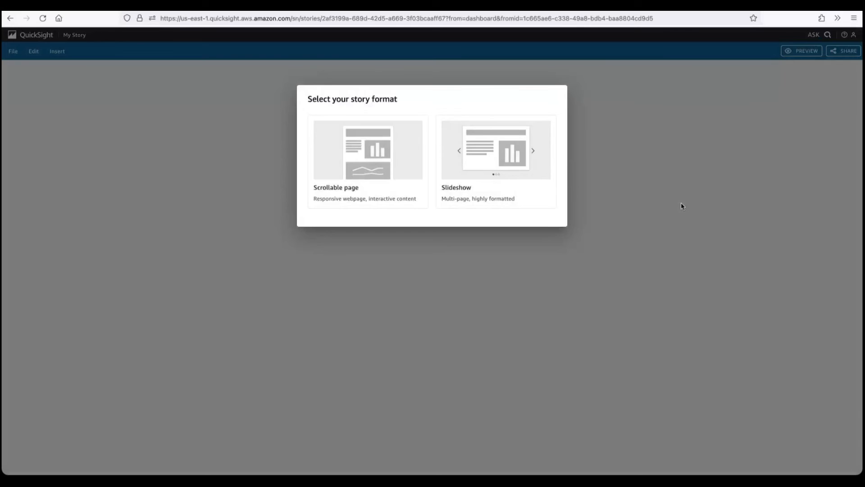
{"action": "left_click", "coordinate": [405, 171]}
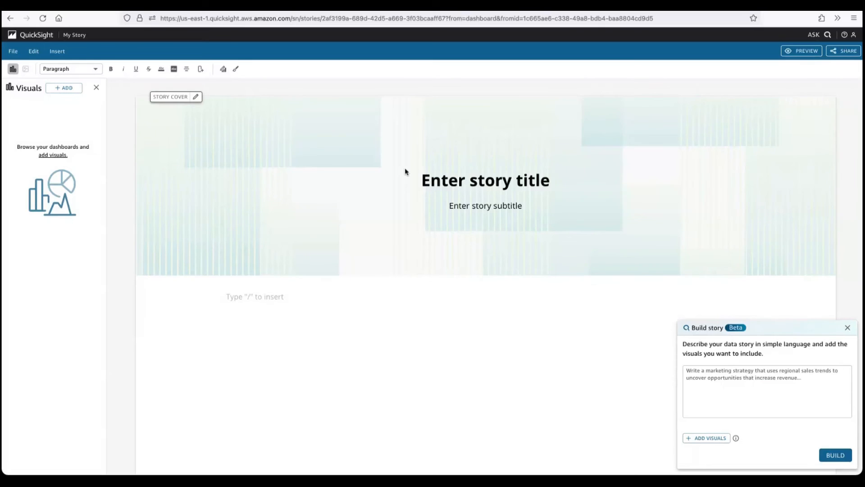
- Begin the story description with "build a story explaining prfitiability trends."
{"action": "left_click", "coordinate": [713, 373]}
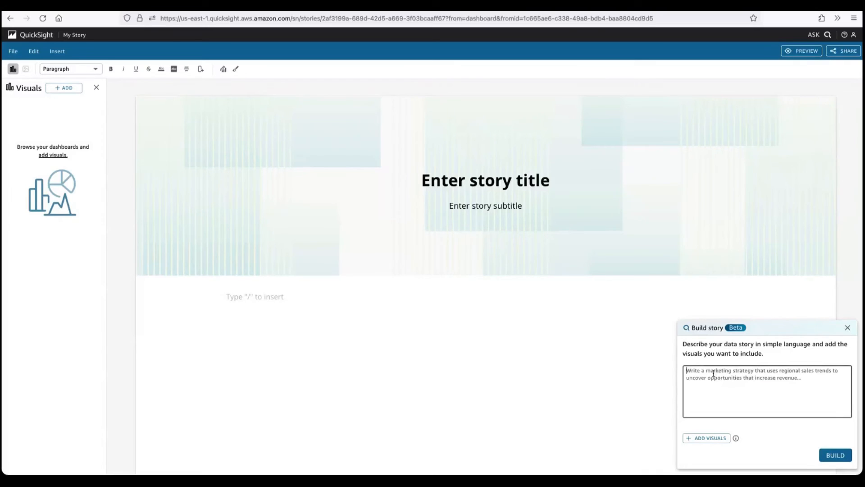
{"action": "type", "text": "buu"}
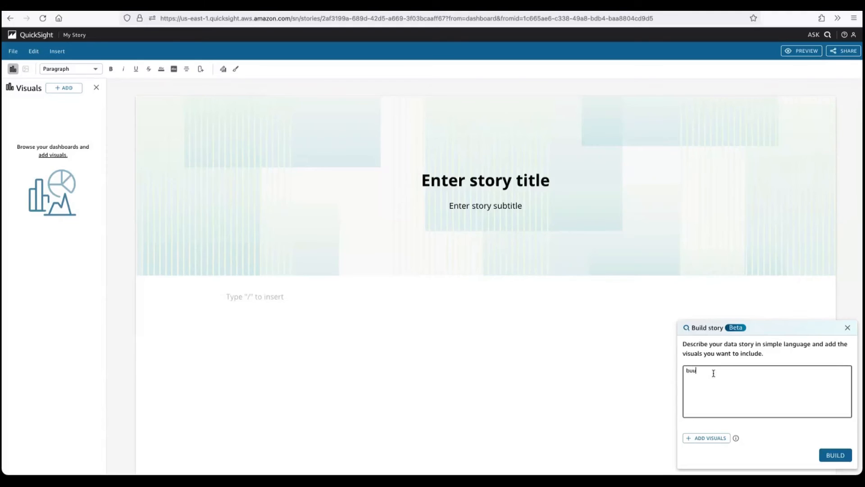
{"action": "type", "text": "ild a story explaigin"}
{"action": "key", "text": "BackSpace"}
{"action": "key", "text": "BackSpace"}
{"action": "key", "text": "BackSpace"}
{"action": "type", "text": "ing"}
{"action": "key", "text": "BackSpace"}
{"action": "key", "text": "BackSpace"}
{"action": "key", "text": "BackSpace"}
{"action": "type", "text": "ingin"}
{"action": "key", "text": "BackSpace"}
{"action": "key", "text": "BackSpace"}
{"action": "key", "text": "BackSpace"}
{"action": "key", "text": "BackSpace"}
{"action": "type", "text": "ing"}
{"action": "key", "text": "BackSpace"}
{"action": "key", "text": "BackSpace"}
{"action": "key", "text": "BackSpace"}
{"action": "key", "text": "BackSpace"}
{"action": "type", "text": "aining prfitiability trends. give"}
- Continue the story description with "give ideas about how sales managers can increase profitability in their regions"
{"action": "type", "text": "ideas abo"}
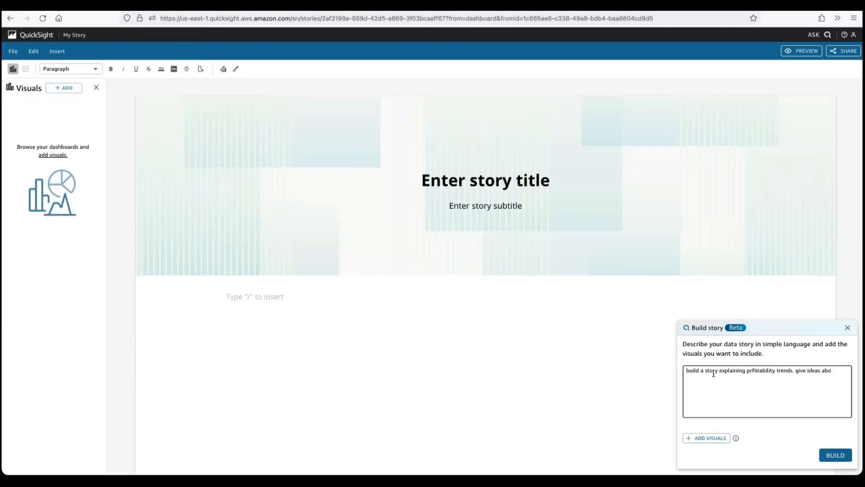
{"action": "type", "text": "ut how sales managers can increase profitaibility in"}
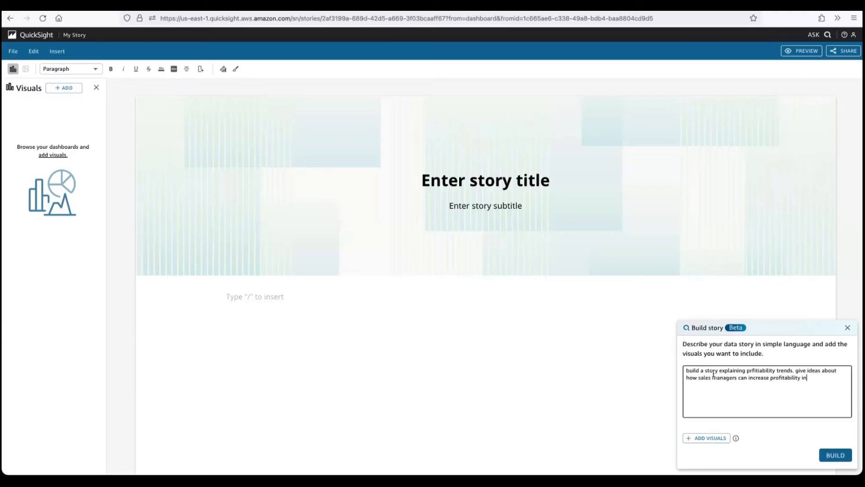
{"action": "type", "text": " their regions"}
- Correct the misspelled word before "trends" in the story description to "profitability"
{"action": "double_click", "coordinate": [756, 370]}
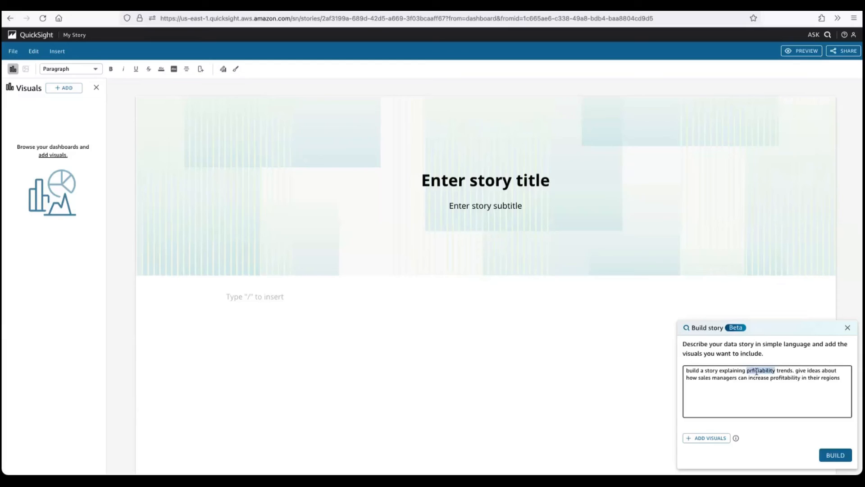
{"action": "type", "text": "profita"}
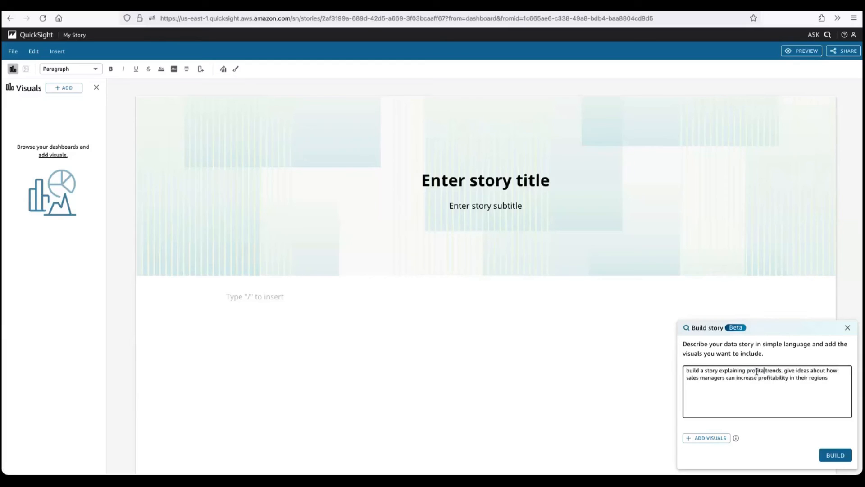
{"action": "type", "text": "bility"}
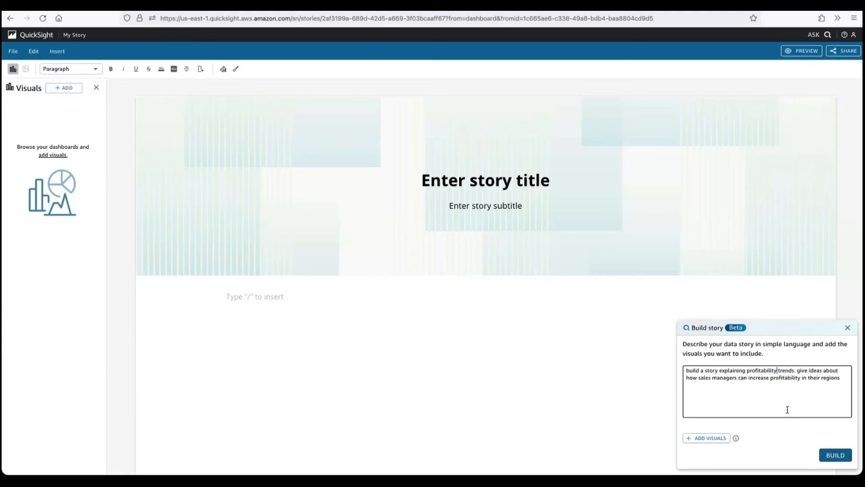
- Select the visuals Total Sales by City and Product, Forecast of Total Profit by month, Profit Ratio and total Sales by Product, and Total Profit by Product for the story
{"action": "left_click", "coordinate": [711, 441]}
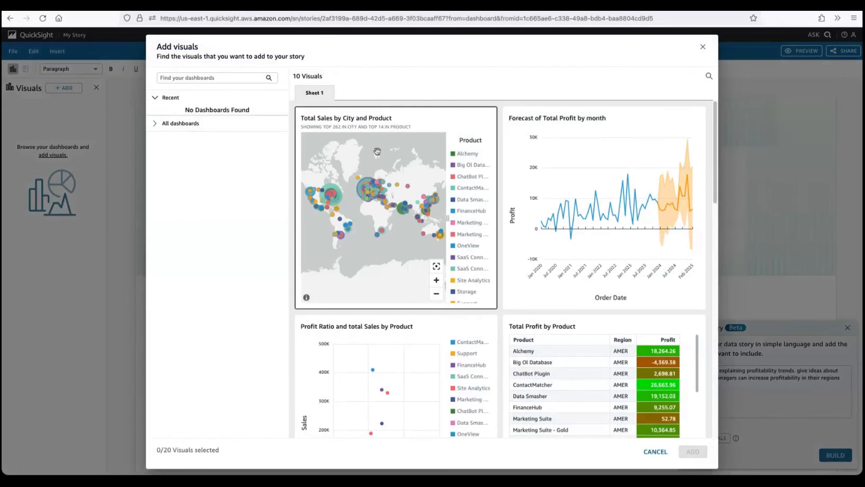
{"action": "left_click", "coordinate": [479, 118]}
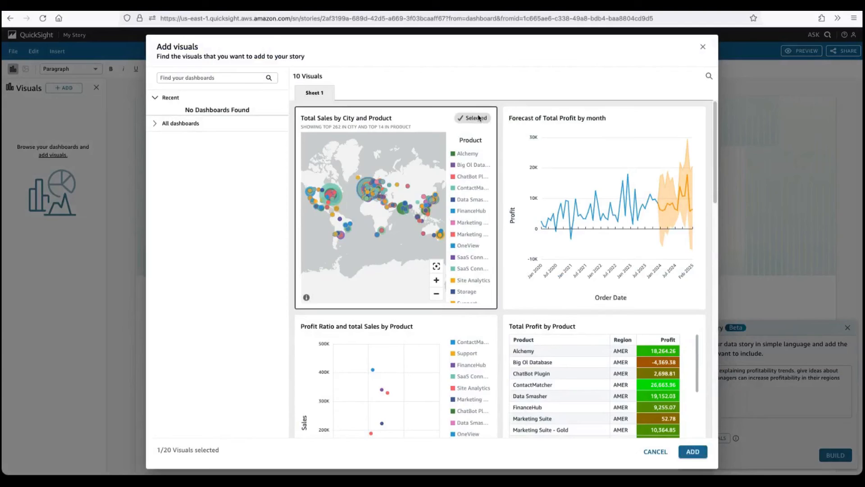
{"action": "left_click", "coordinate": [673, 120]}
{"action": "left_click", "coordinate": [487, 323]}
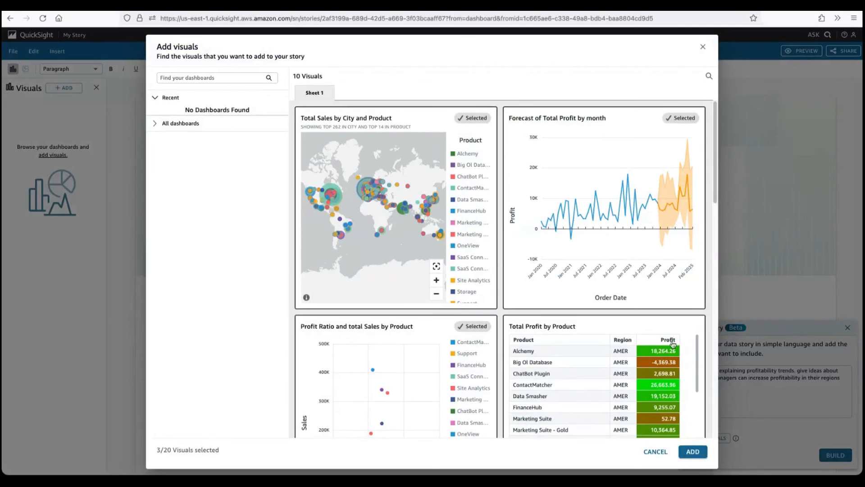
{"action": "left_click", "coordinate": [672, 343]}
- Also select Total Sales by Product and Region, Profit Ratio by Product, and the total sales and total profit heat maps by product and region
{"action": "scroll", "coordinate": [711, 294], "scroll_direction": "down", "scroll_amount": 5}
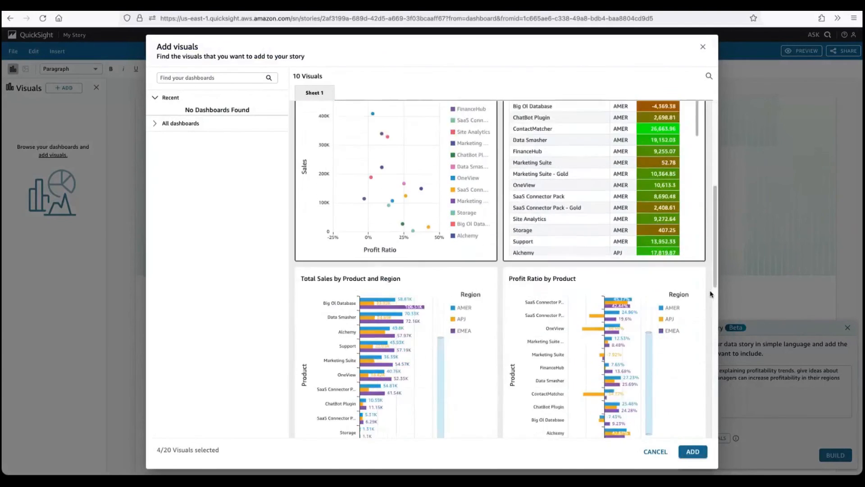
{"action": "scroll", "coordinate": [710, 294], "scroll_direction": "down", "scroll_amount": 1}
{"action": "left_click", "coordinate": [488, 230]}
{"action": "left_click", "coordinate": [696, 231]}
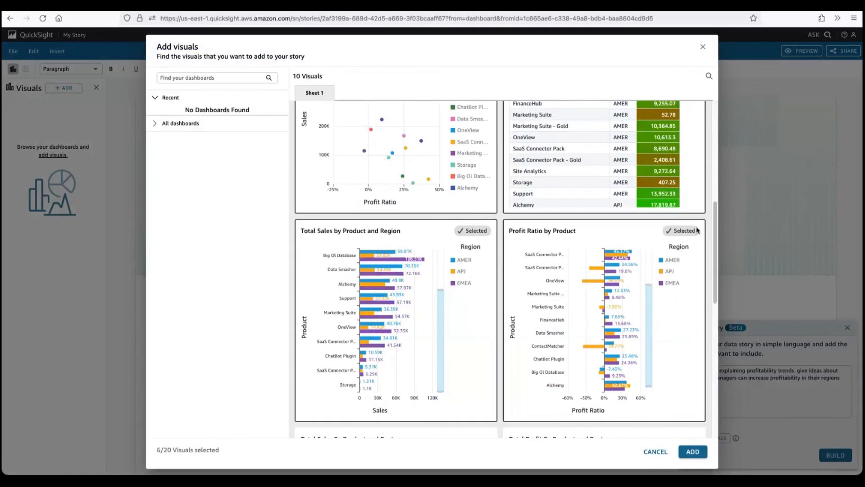
{"action": "scroll", "coordinate": [708, 269], "scroll_direction": "down", "scroll_amount": 4}
{"action": "left_click", "coordinate": [696, 230]}
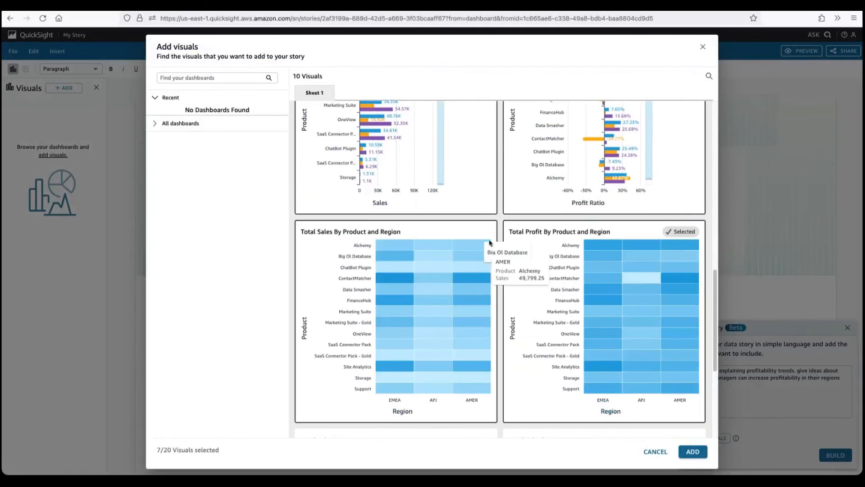
{"action": "left_click", "coordinate": [489, 242]}
- Select the Total Sales by Region and Total Sales By Customer visuals too, and add all selected visuals to the story
{"action": "scroll", "coordinate": [653, 315], "scroll_direction": "down", "scroll_amount": 4}
{"action": "left_click", "coordinate": [699, 247]}
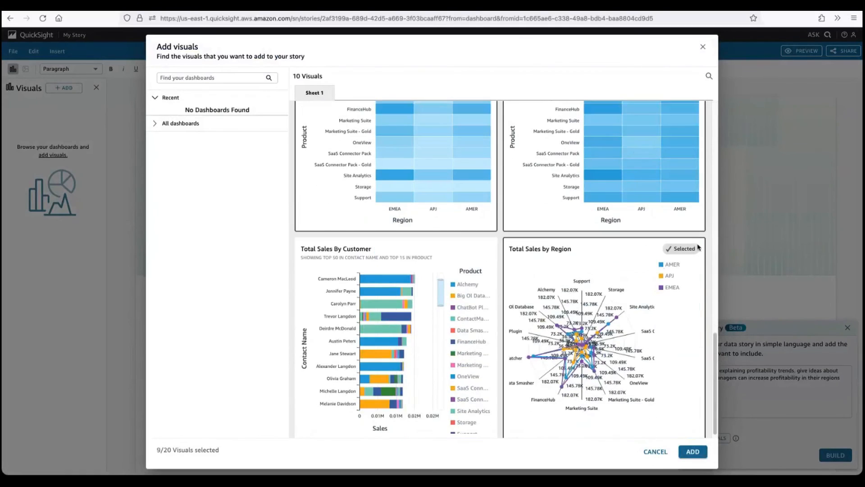
{"action": "left_click", "coordinate": [482, 246]}
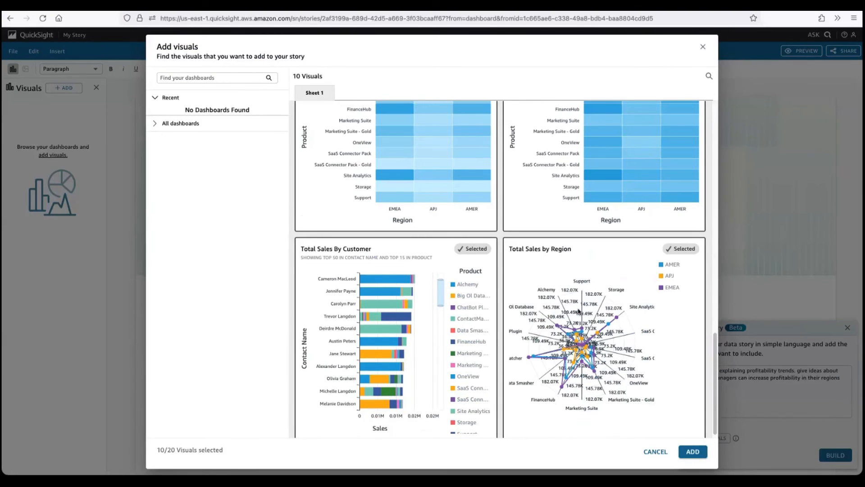
{"action": "scroll", "coordinate": [578, 310], "scroll_direction": "down", "scroll_amount": 1}
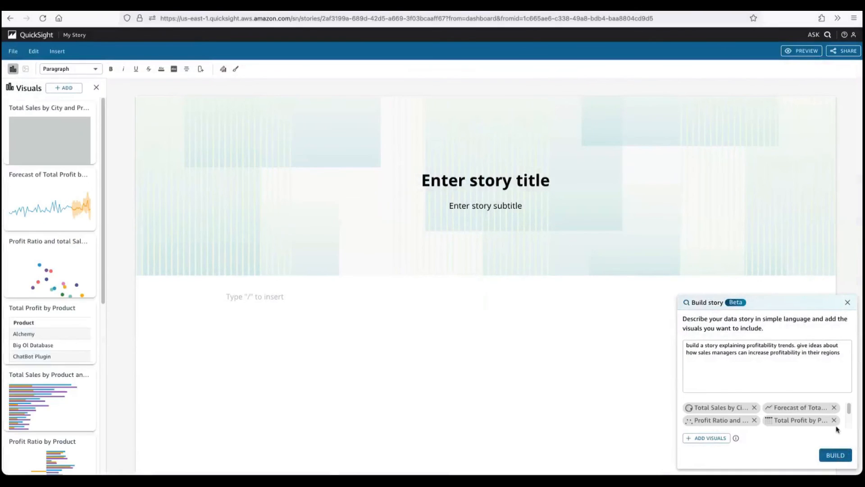
- Generate the story from the description and visuals, and keep the generated draft
{"action": "left_click", "coordinate": [834, 455]}
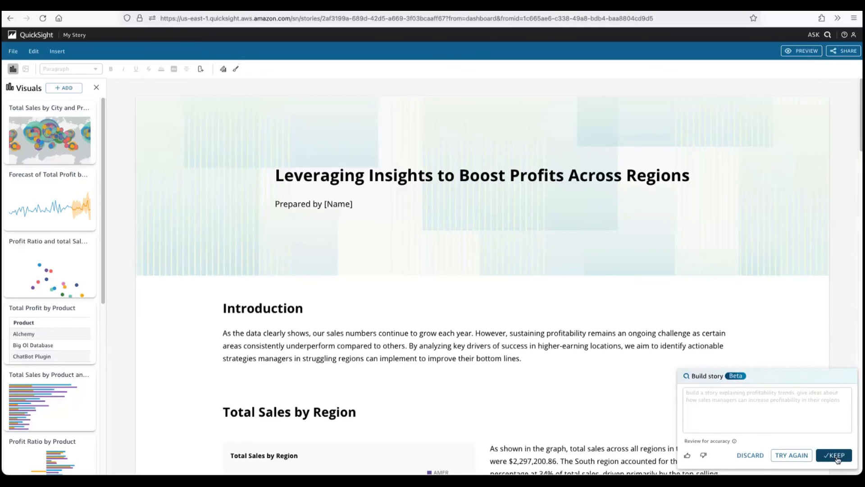
{"action": "left_click", "coordinate": [836, 456]}
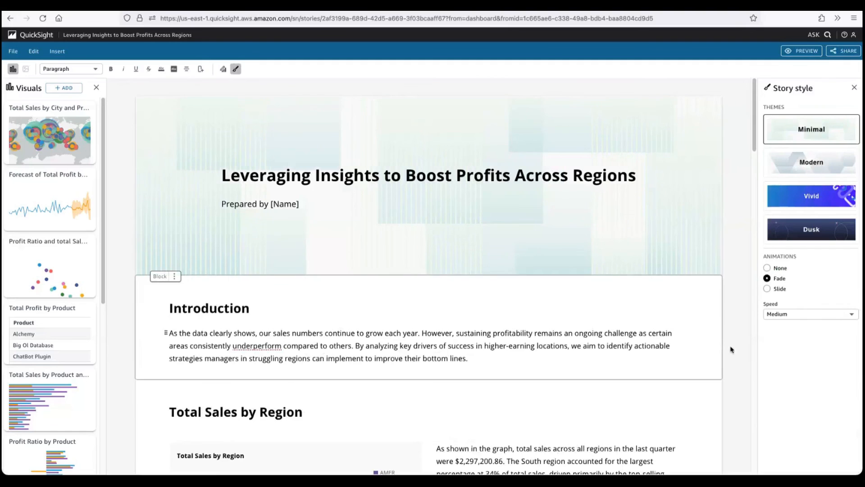
- Read through the generated story from the introduction to the Opportunities in the West Region section
{"action": "scroll", "coordinate": [735, 382], "scroll_direction": "down", "scroll_amount": 1}
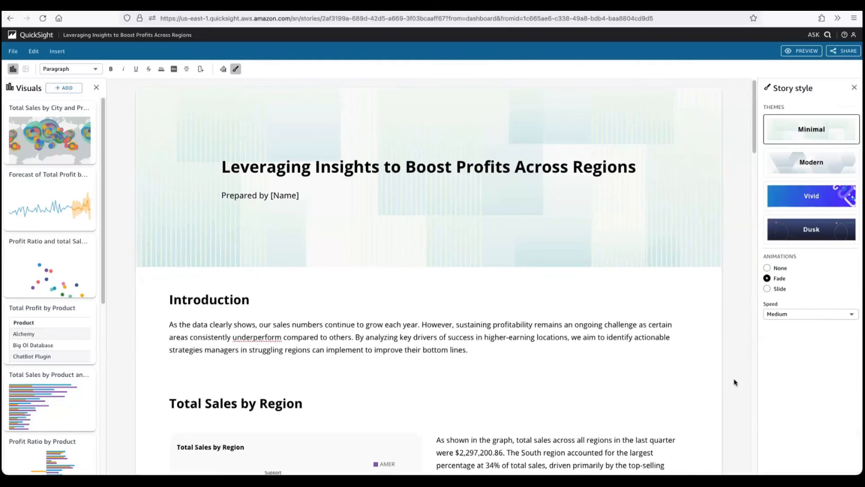
{"action": "scroll", "coordinate": [735, 382], "scroll_direction": "down", "scroll_amount": 3}
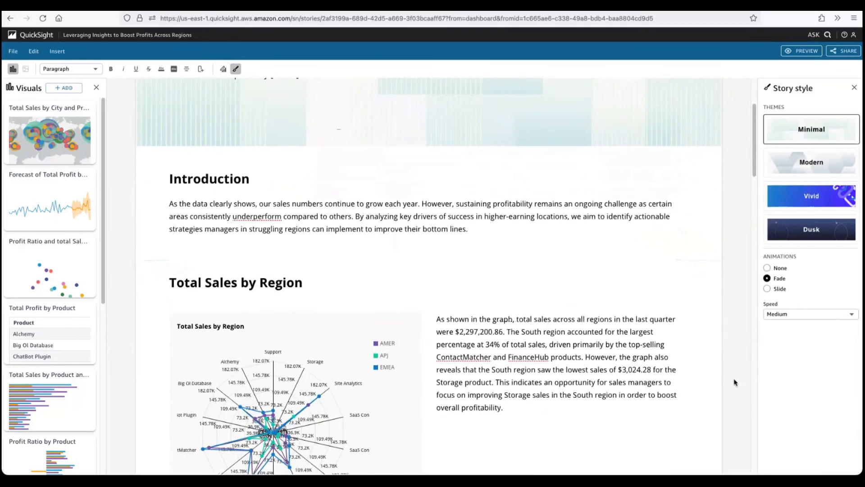
{"action": "scroll", "coordinate": [735, 382], "scroll_direction": "down", "scroll_amount": 3}
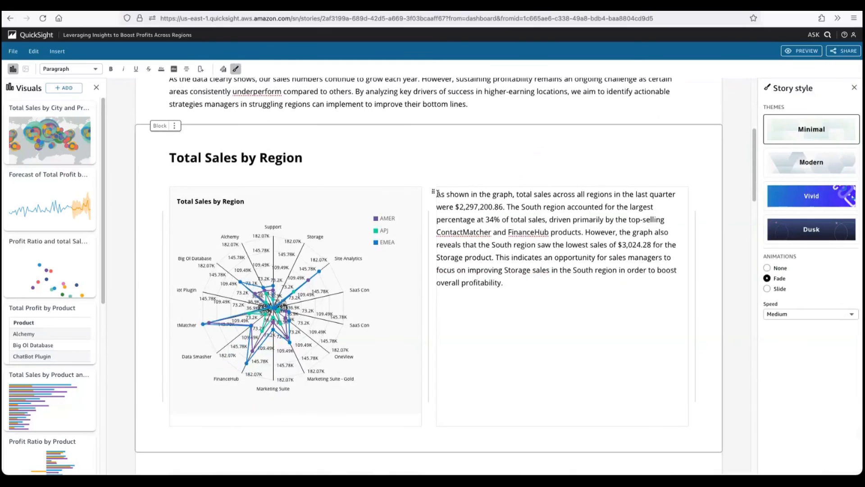
{"action": "left_click_drag", "start_coordinate": [436, 194], "coordinate": [522, 290]}
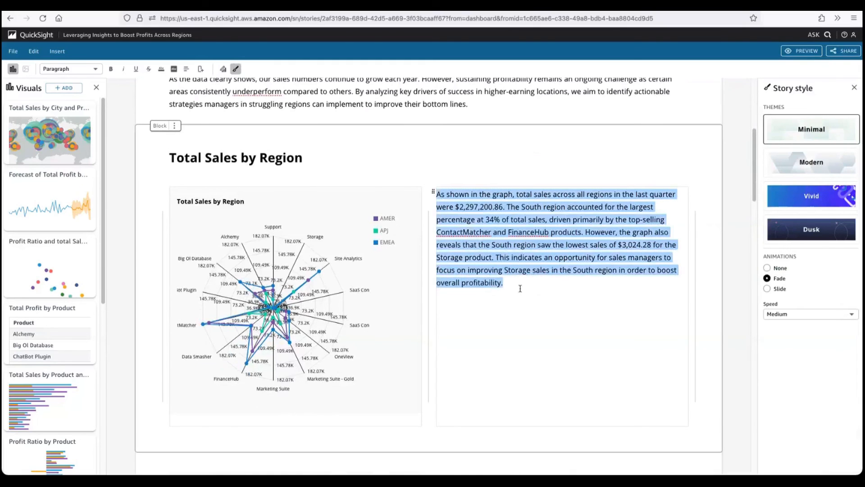
{"action": "scroll", "coordinate": [731, 340], "scroll_direction": "down", "scroll_amount": 1}
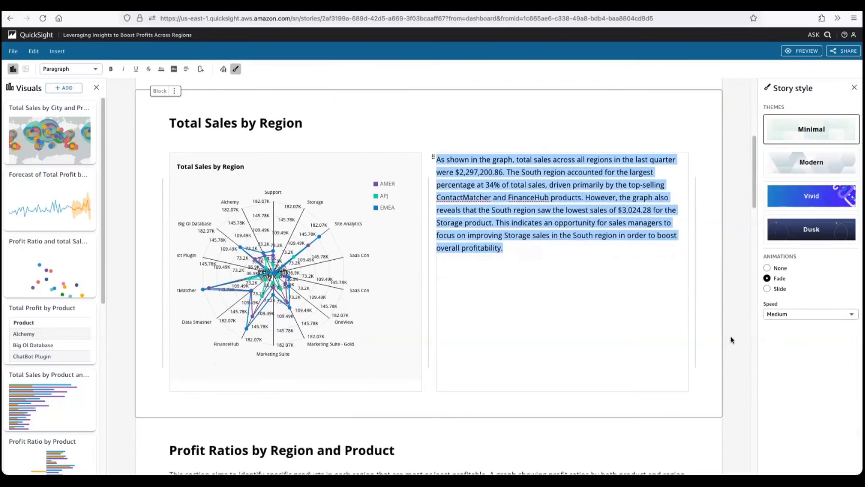
{"action": "scroll", "coordinate": [732, 340], "scroll_direction": "down", "scroll_amount": 9}
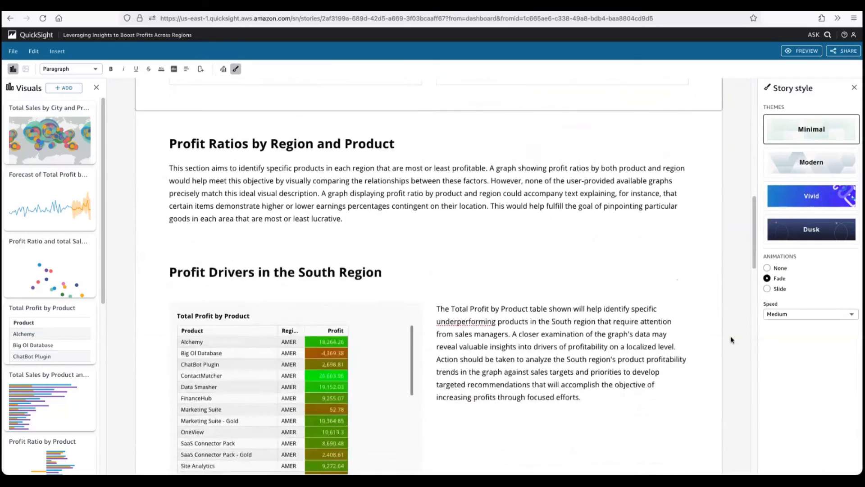
{"action": "scroll", "coordinate": [732, 340], "scroll_direction": "down", "scroll_amount": 3}
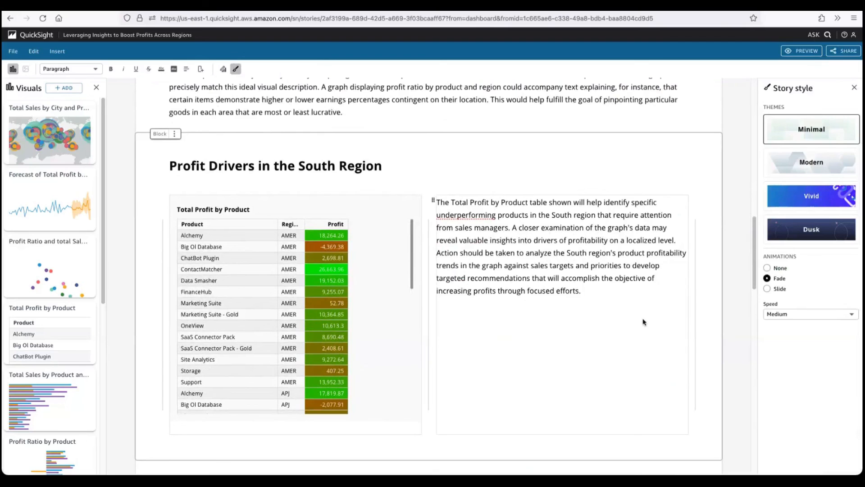
{"action": "scroll", "coordinate": [730, 338], "scroll_direction": "down", "scroll_amount": 7}
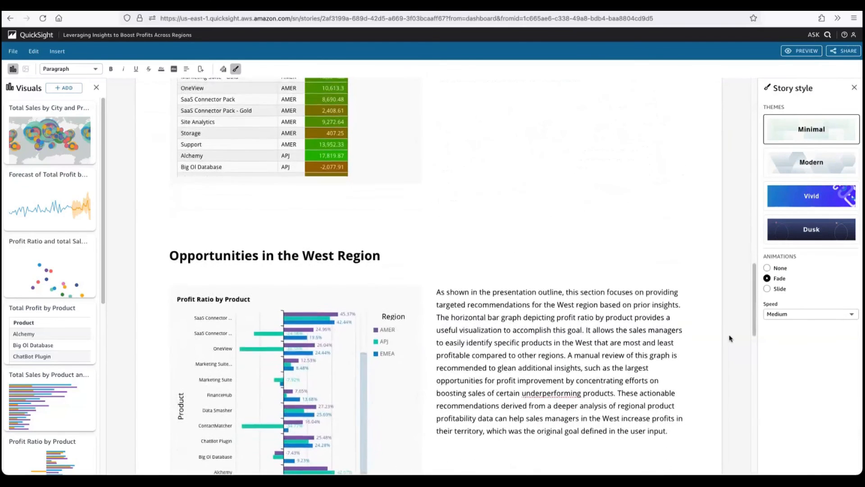
- In the Profit Forecast text, bold "high of $17,902.73 in December 2022." and "total profit decreased by 11.87% (-$1,149.68), from $9,682.55 to $8,532.87"
{"action": "scroll", "coordinate": [730, 338], "scroll_direction": "down", "scroll_amount": 10}
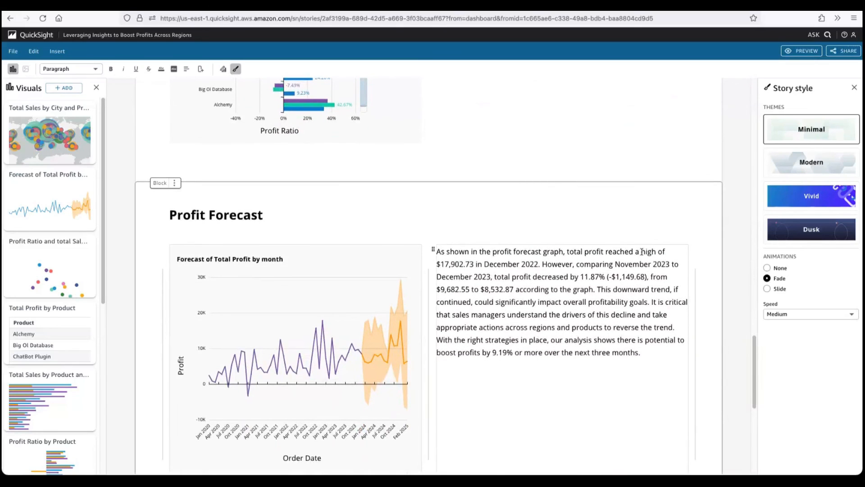
{"action": "left_click_drag", "start_coordinate": [640, 251], "coordinate": [540, 265]}
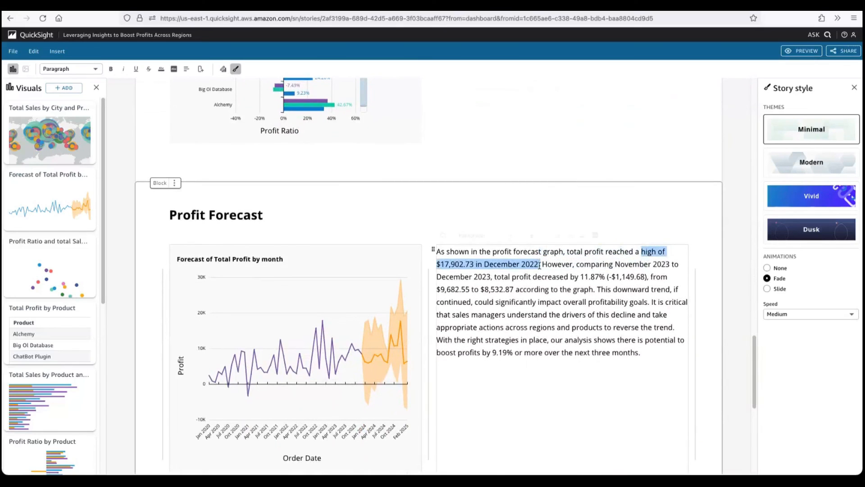
{"action": "left_click", "coordinate": [533, 235]}
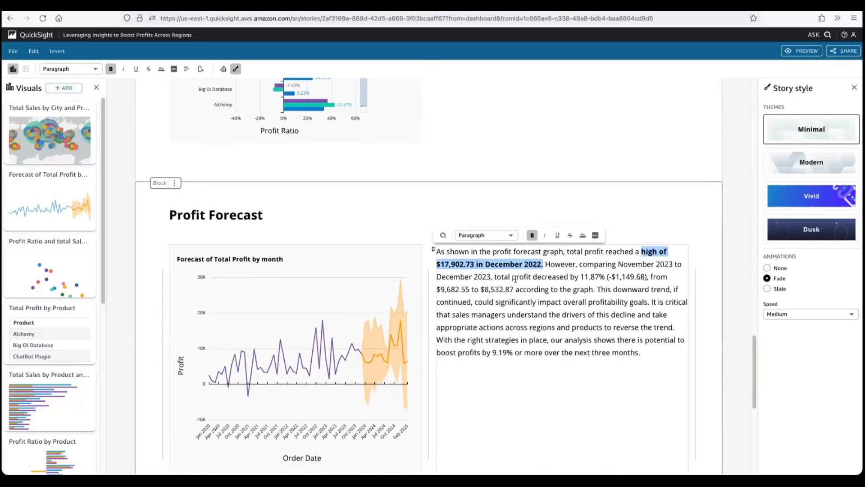
{"action": "left_click_drag", "start_coordinate": [495, 277], "coordinate": [516, 290]}
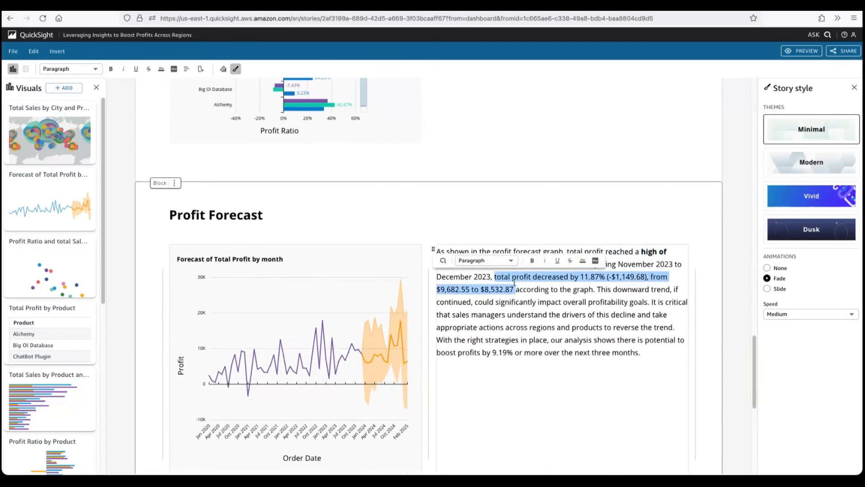
{"action": "left_click", "coordinate": [533, 260]}
{"action": "left_click", "coordinate": [737, 275]}
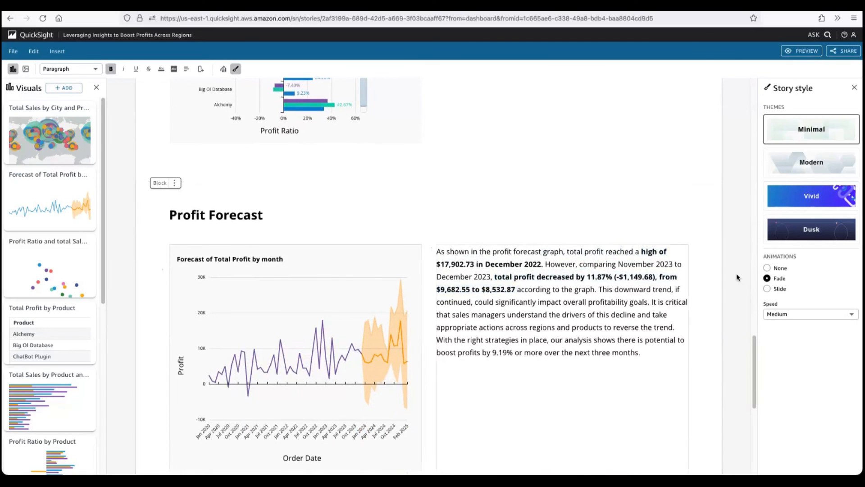
- Apply the Vivid theme to the story and review the restyled sections down to the Conclusion
{"action": "left_click", "coordinate": [803, 200]}
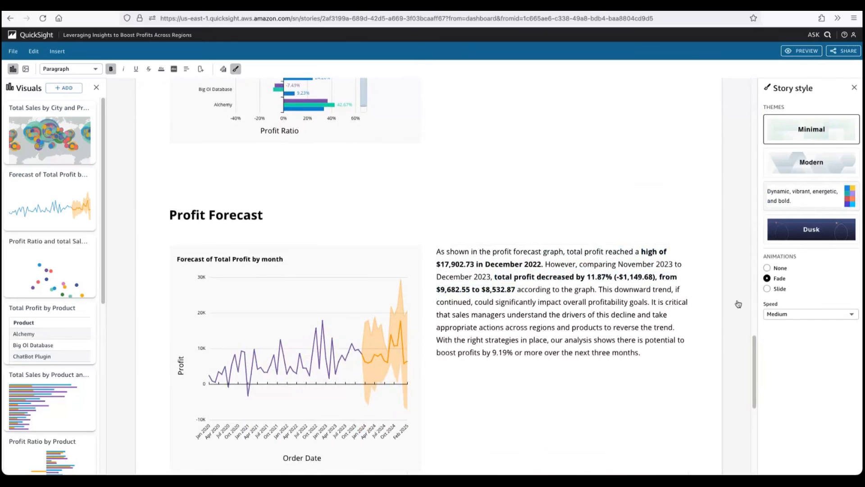
{"action": "scroll", "coordinate": [742, 231], "scroll_direction": "up", "scroll_amount": 15}
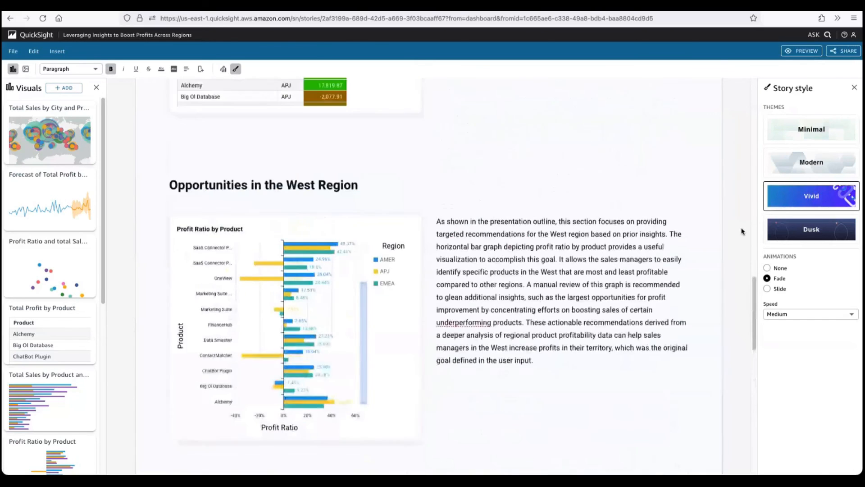
{"action": "scroll", "coordinate": [742, 231], "scroll_direction": "up", "scroll_amount": 8}
{"action": "scroll", "coordinate": [742, 231], "scroll_direction": "down", "scroll_amount": 6}
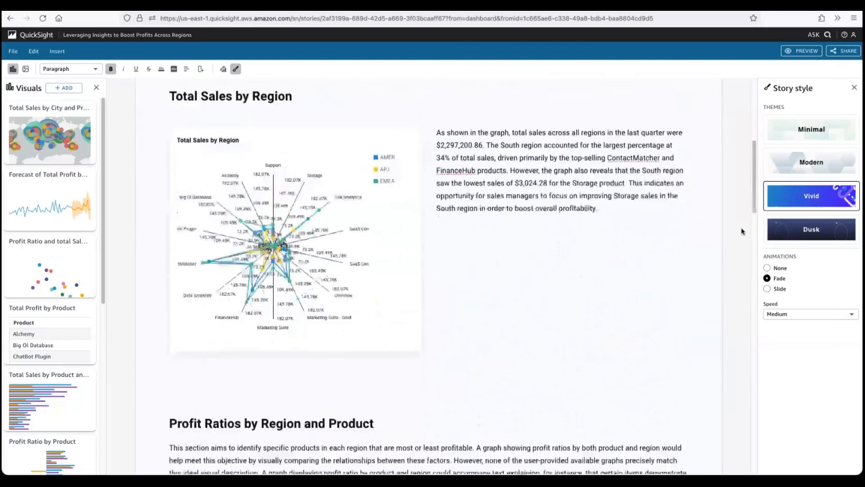
{"action": "scroll", "coordinate": [742, 231], "scroll_direction": "down", "scroll_amount": 12}
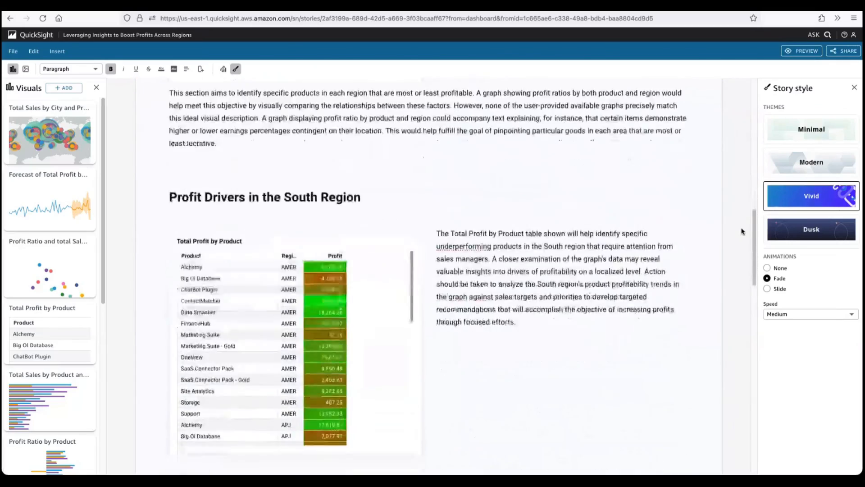
{"action": "scroll", "coordinate": [742, 231], "scroll_direction": "down", "scroll_amount": 10}
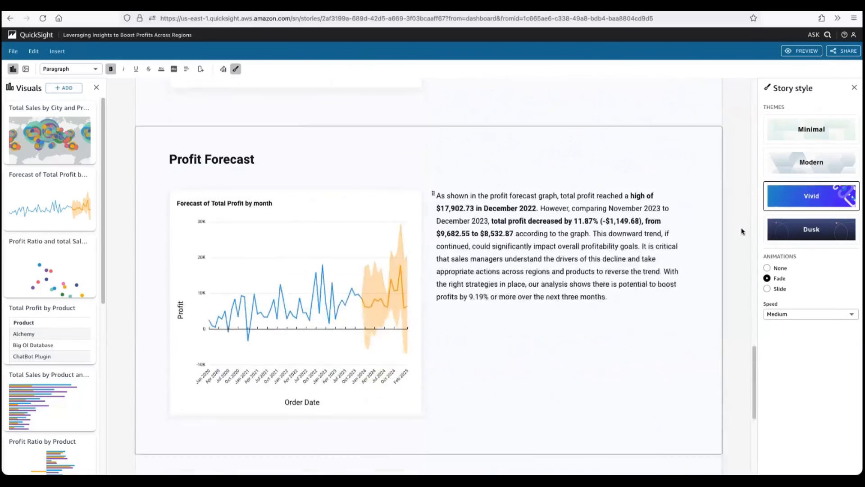
{"action": "scroll", "coordinate": [741, 231], "scroll_direction": "down", "scroll_amount": 2}
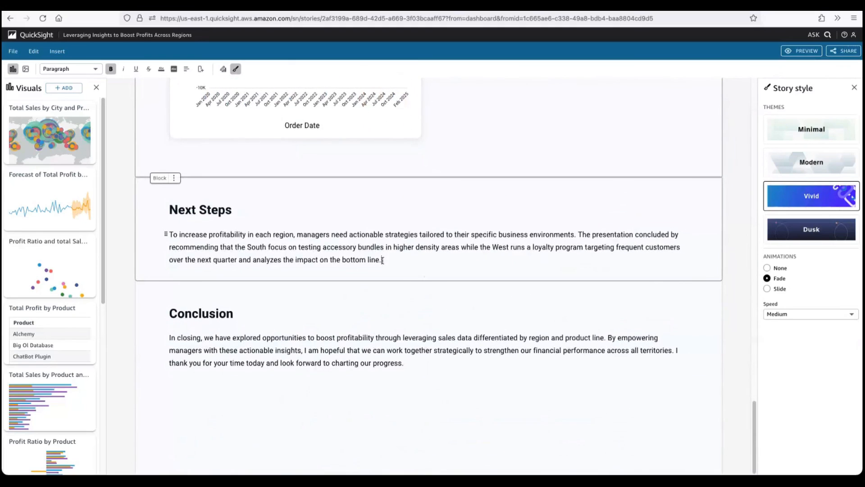
- Rewrite the Conclusion paragraph as bullet points with the generative narrative editing, and keep the suggested version
{"action": "left_click_drag", "start_coordinate": [382, 260], "coordinate": [168, 235]}
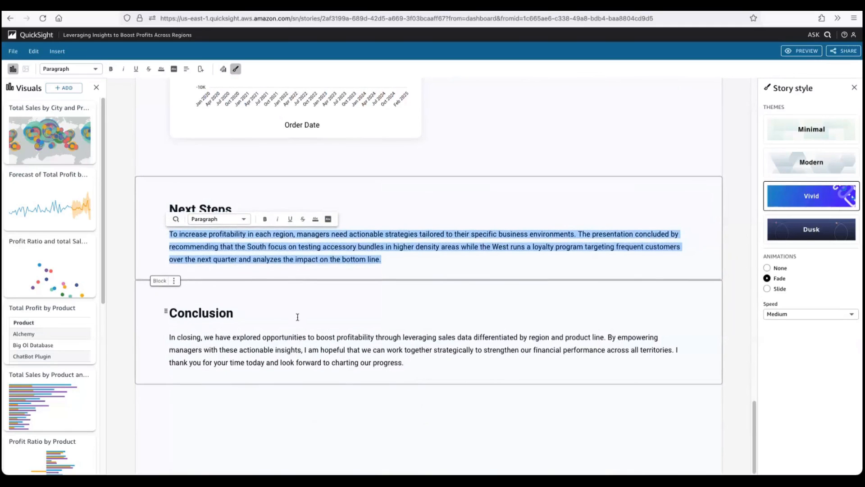
{"action": "left_click_drag", "start_coordinate": [403, 363], "coordinate": [170, 338]}
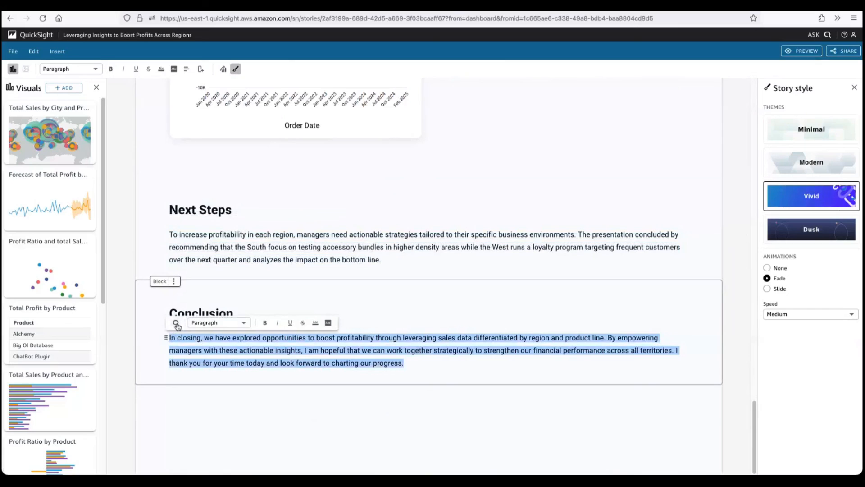
{"action": "left_click", "coordinate": [176, 323]}
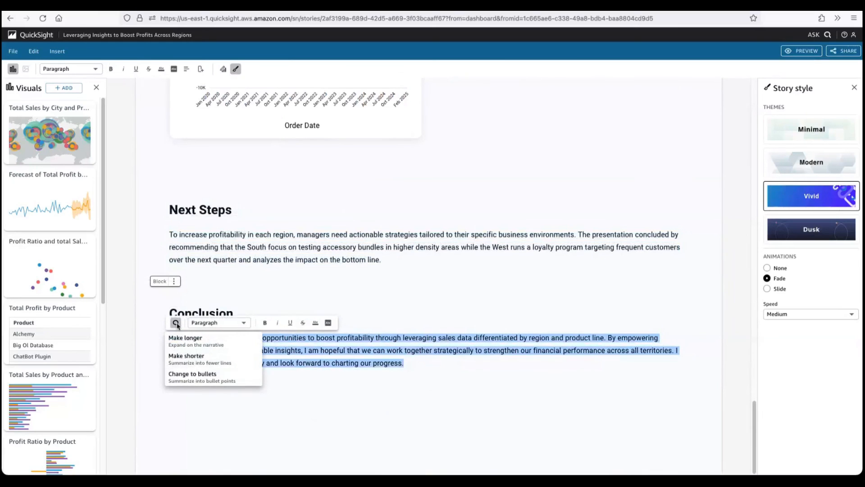
{"action": "left_click", "coordinate": [205, 378]}
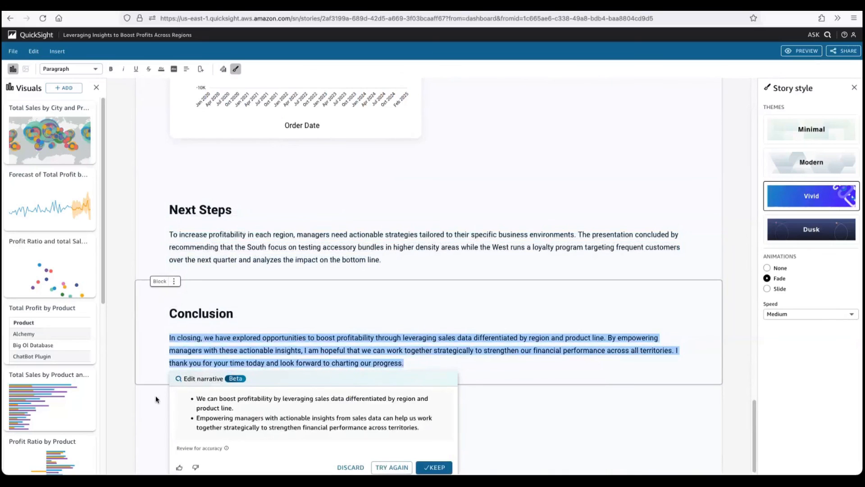
{"action": "left_click", "coordinate": [434, 467]}
{"action": "key", "text": "Return"}
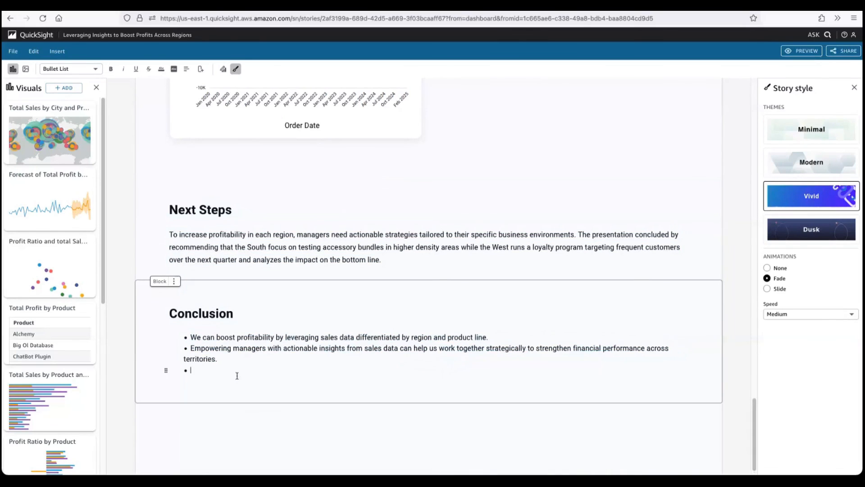
{"action": "type", "text": "trs"}
{"action": "key", "text": "BackSpace"}
{"action": "key", "text": "BackSpace"}
{"action": "type", "text": "eset"}
{"action": "key", "text": "BackSpace"}
{"action": "key", "text": "BackSpace"}
{"action": "type", "text": "t narration"}
{"action": "key", "text": "BackSpace"}
{"action": "key", "text": "BackSpace"}
{"action": "key", "text": "BackSpace"}
{"action": "key", "text": "BackSpace"}
{"action": "key", "text": "BackSpace"}
{"action": "key", "text": "BackSpace"}
{"action": "key", "text": "BackSpace"}
{"action": "key", "text": "BackSpace"}
{"action": "key", "text": "BackSpace"}
{"action": "key", "text": "BackSpace"}
{"action": "key", "text": "BackSpace"}
{"action": "key", "text": "BackSpace"}
{"action": "key", "text": "BackSpace"}
{"action": "key", "text": "BackSpace"}
{"action": "key", "text": "BackSpace"}
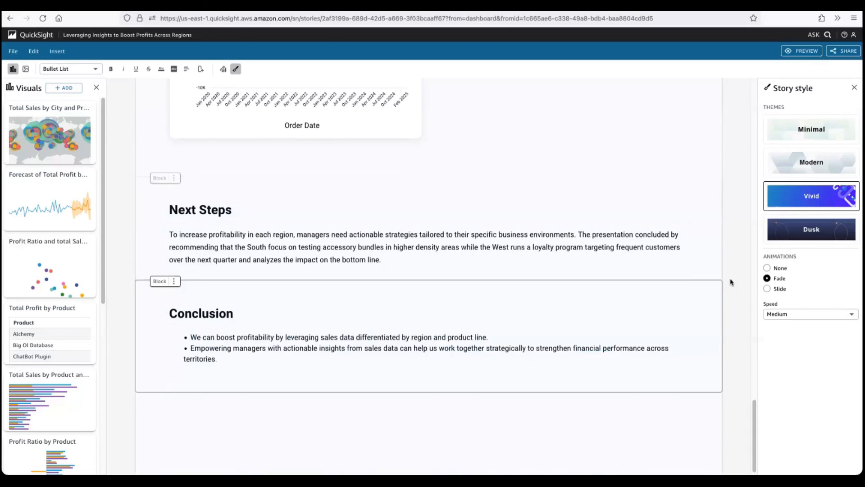
- Preview the styled story as readers see it and check its sharing options without publishing it
{"action": "scroll", "coordinate": [729, 282], "scroll_direction": "up", "scroll_amount": 10}
{"action": "scroll", "coordinate": [730, 282], "scroll_direction": "up", "scroll_amount": 15}
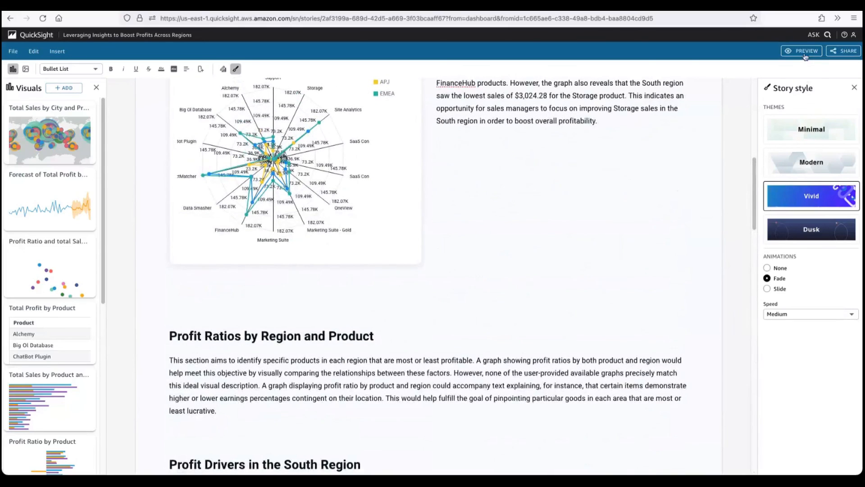
{"action": "left_click", "coordinate": [805, 54]}
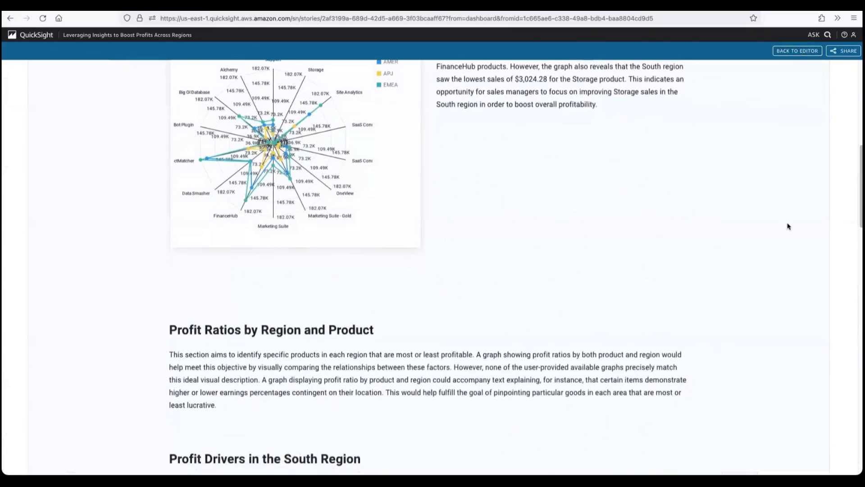
{"action": "scroll", "coordinate": [789, 278], "scroll_direction": "down", "scroll_amount": 15}
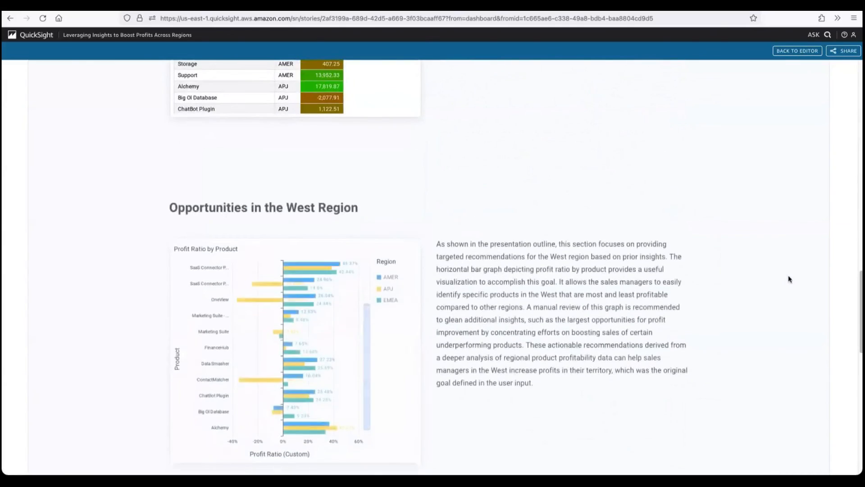
{"action": "scroll", "coordinate": [788, 277], "scroll_direction": "up", "scroll_amount": 20}
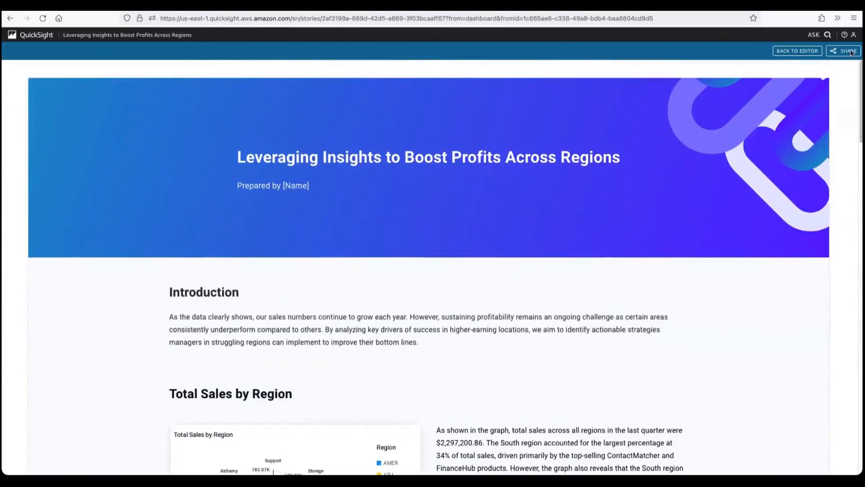
{"action": "left_click", "coordinate": [851, 52]}
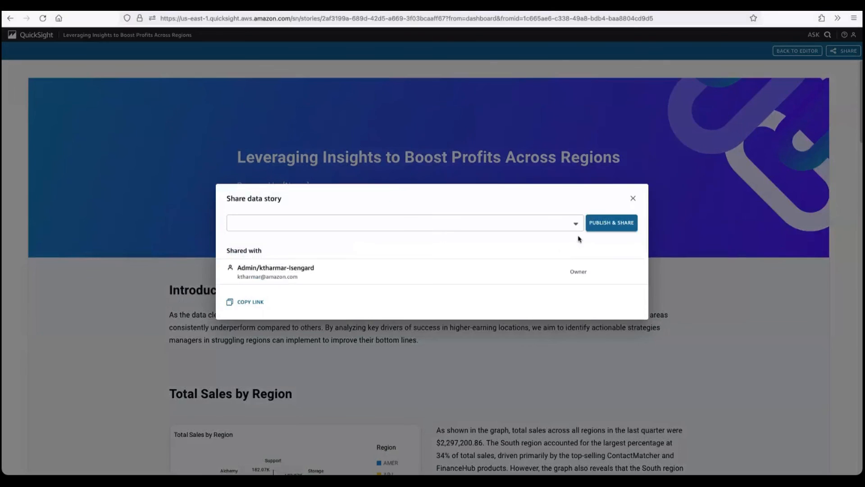
{"action": "left_click", "coordinate": [633, 201]}
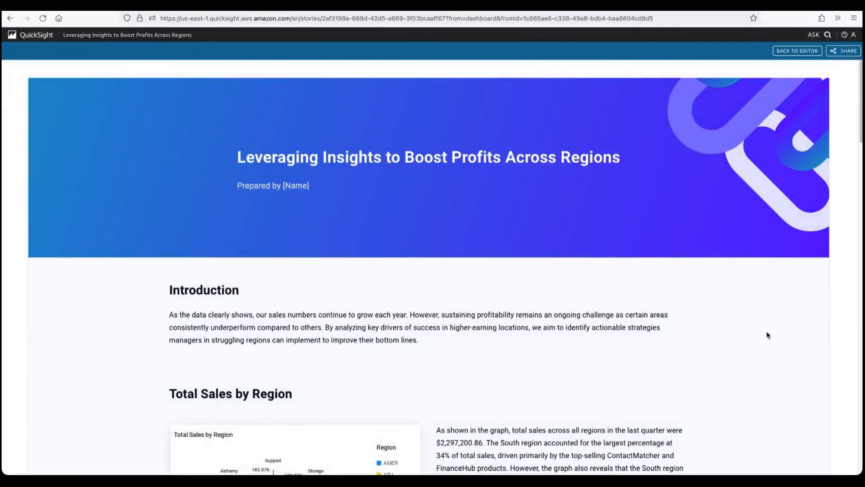